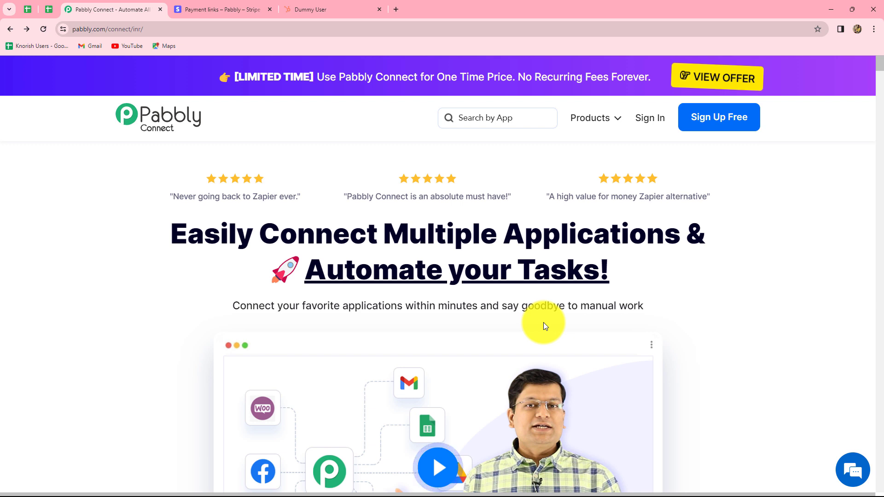
Sign in, access Pabbly Connect, and create the workflow "Update HubSpot Contact for Stripe Payment." in the Test Integrations folder.
{"action": "left_click", "coordinate": [650, 120]}
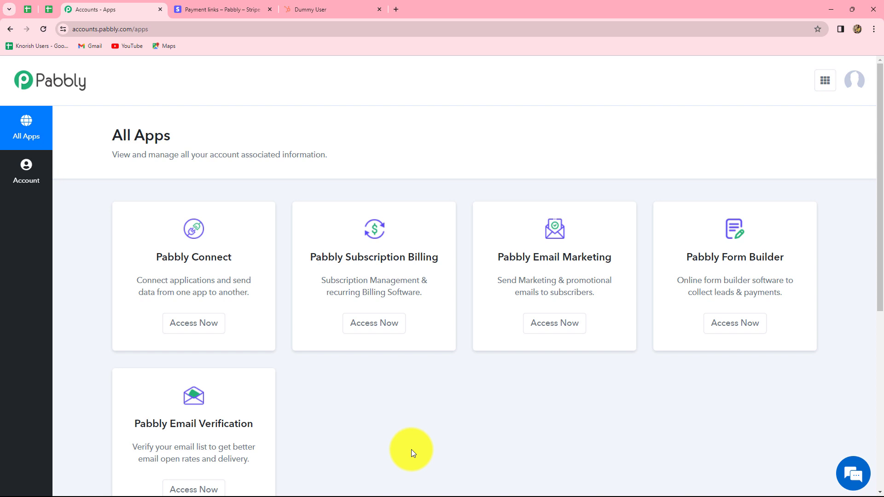
{"action": "left_click", "coordinate": [180, 324]}
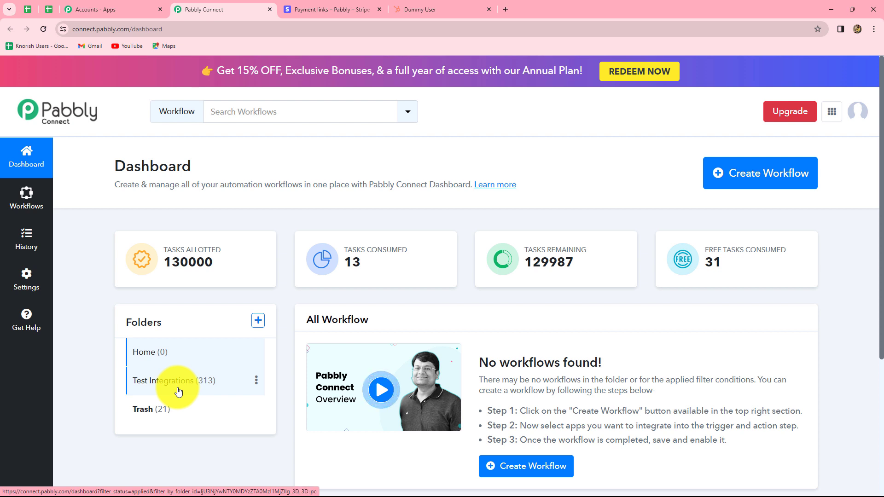
{"action": "left_click", "coordinate": [765, 184]}
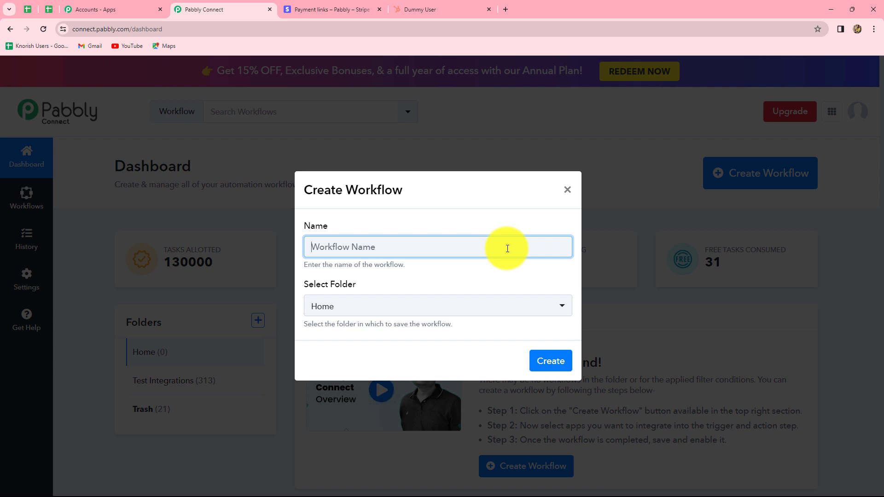
{"action": "type", "text": "Update HubSpot Contact for Stripe Payment."}
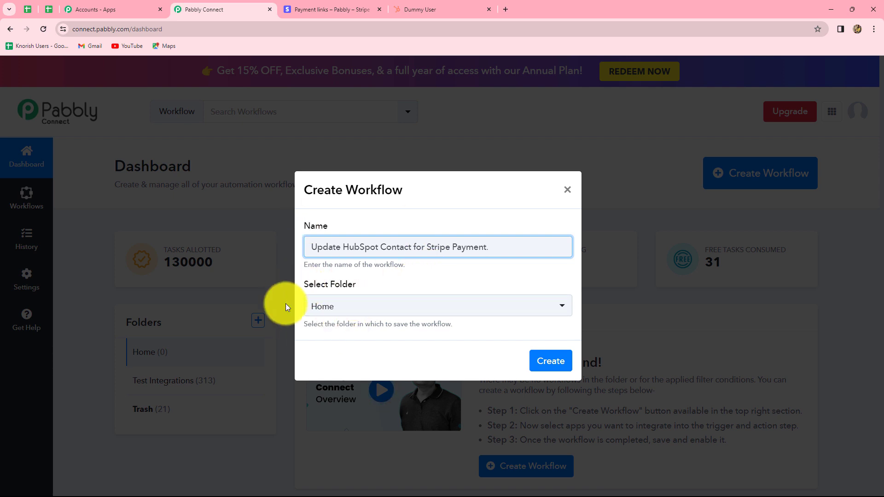
{"action": "left_click", "coordinate": [388, 312]}
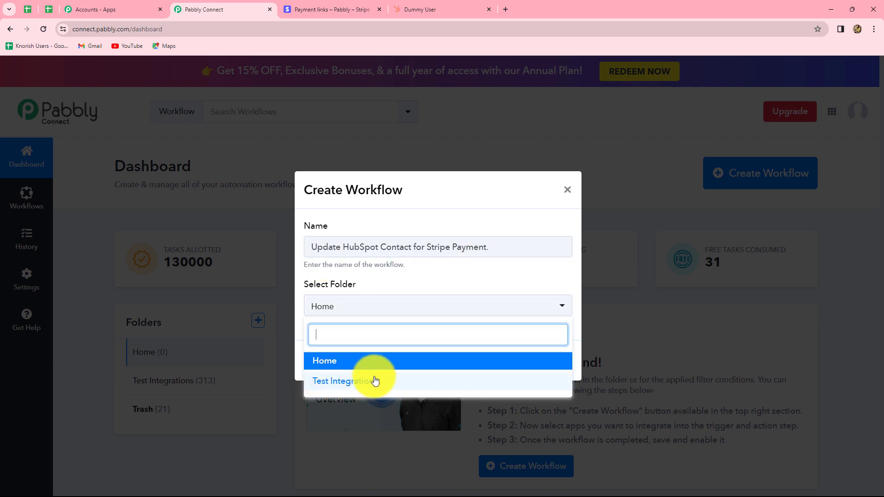
{"action": "left_click", "coordinate": [375, 380]}
{"action": "left_click", "coordinate": [555, 367]}
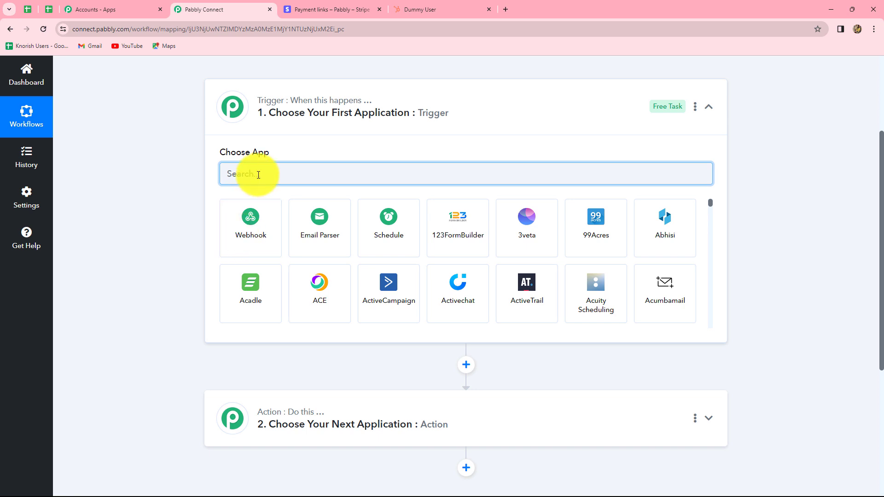
Set the workflow's trigger application to Stripe with Checkout Completed as the trigger event.
{"action": "type", "text": "Strip"}
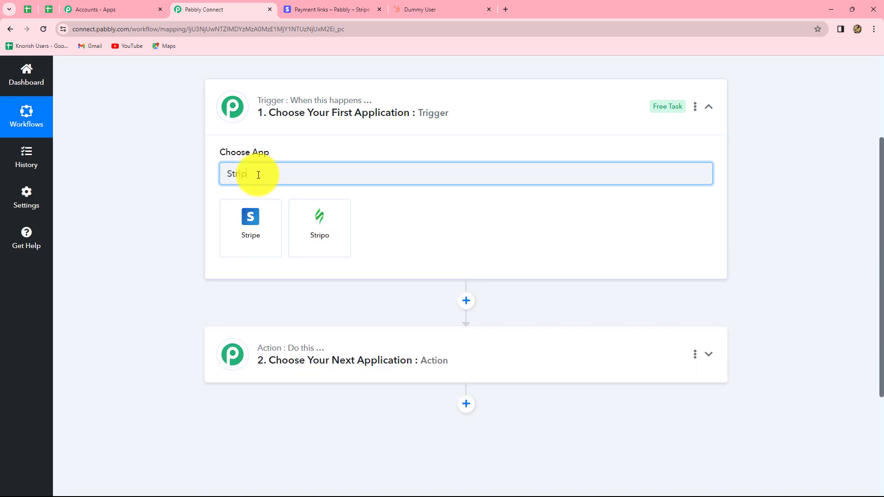
{"action": "left_click", "coordinate": [251, 221]}
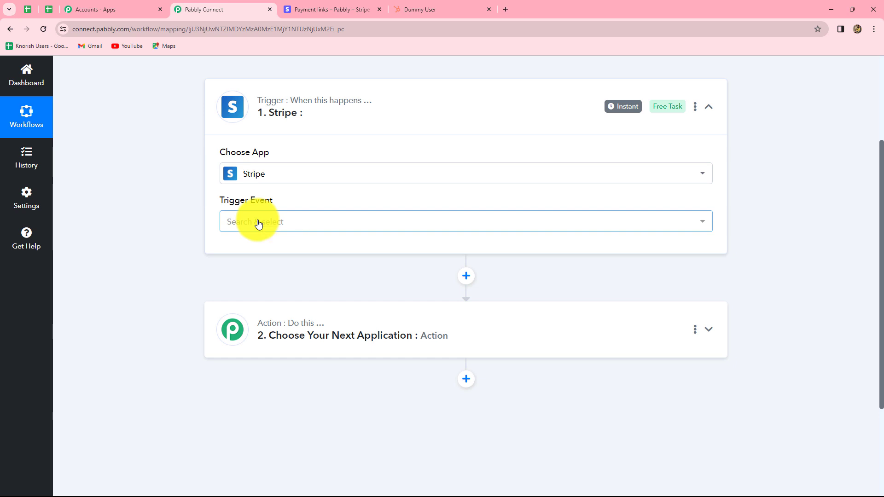
{"action": "left_click", "coordinate": [257, 223]}
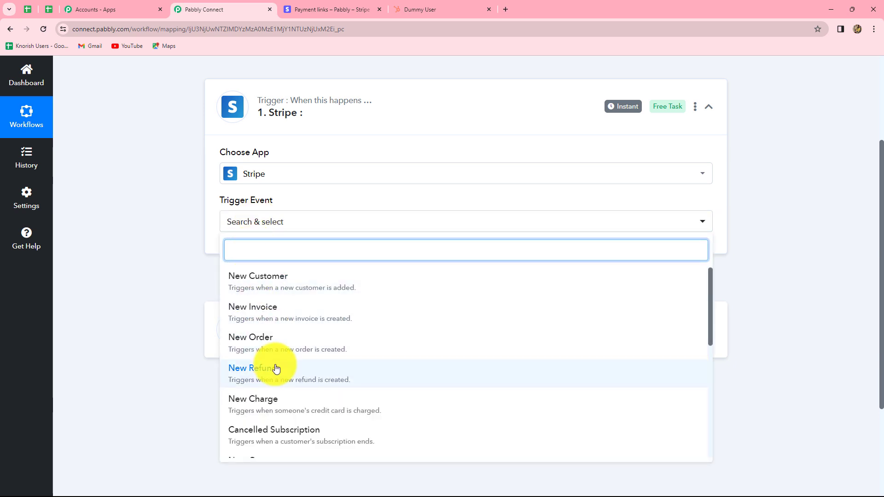
{"action": "scroll", "coordinate": [258, 437], "scroll_direction": "down", "scroll_amount": 5}
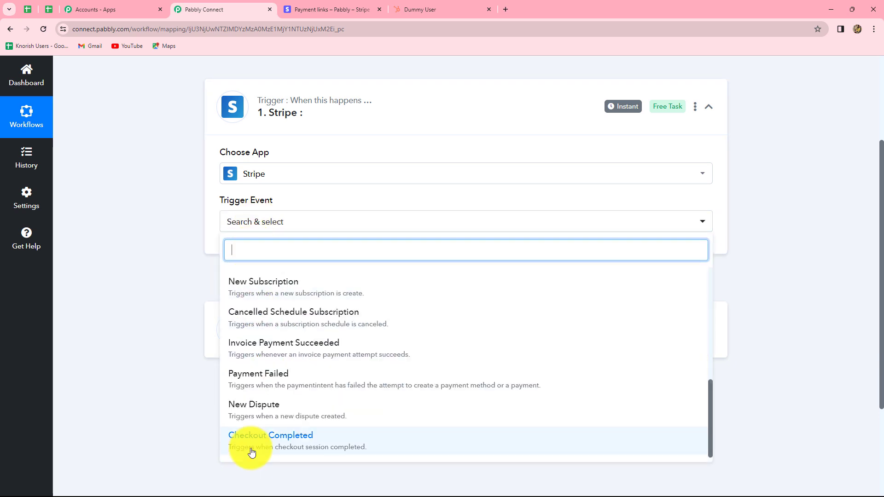
{"action": "left_click", "coordinate": [318, 449]}
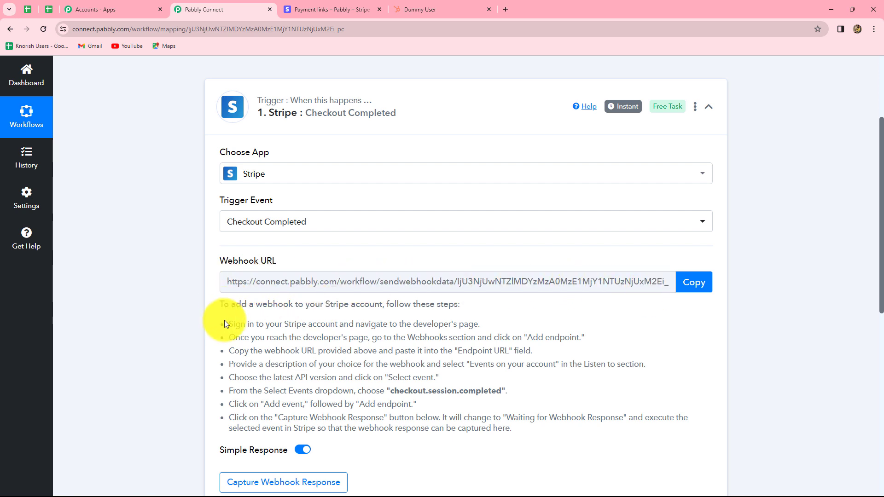
Review the webhook setup instructions and copy the Stripe trigger's webhook URL.
{"action": "left_click_drag", "start_coordinate": [235, 323], "coordinate": [415, 418]}
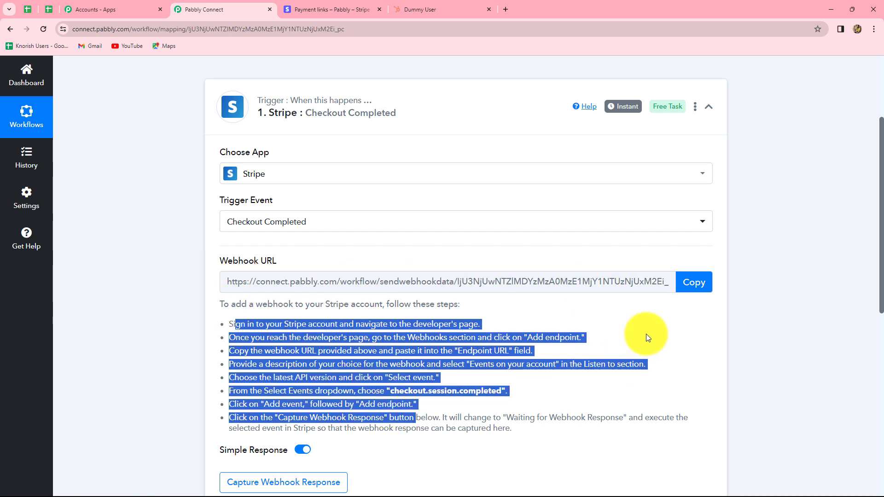
{"action": "left_click", "coordinate": [647, 338]}
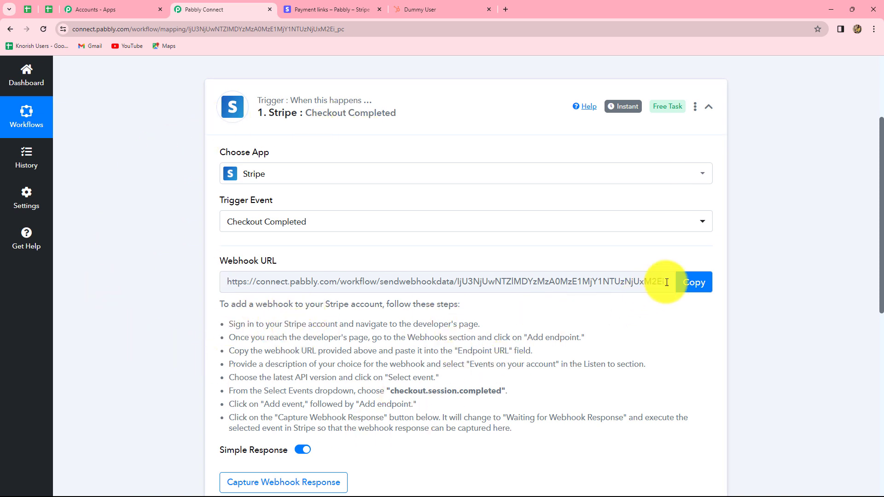
{"action": "left_click", "coordinate": [694, 282]}
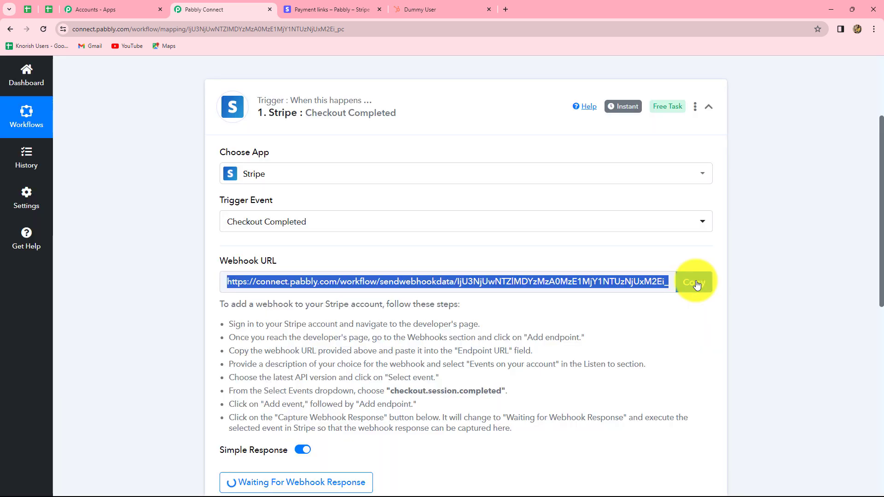
Switch to Stripe and start a new webhook endpoint in the developer settings, using the copied webhook URL as its endpoint URL.
{"action": "left_click", "coordinate": [319, 5]}
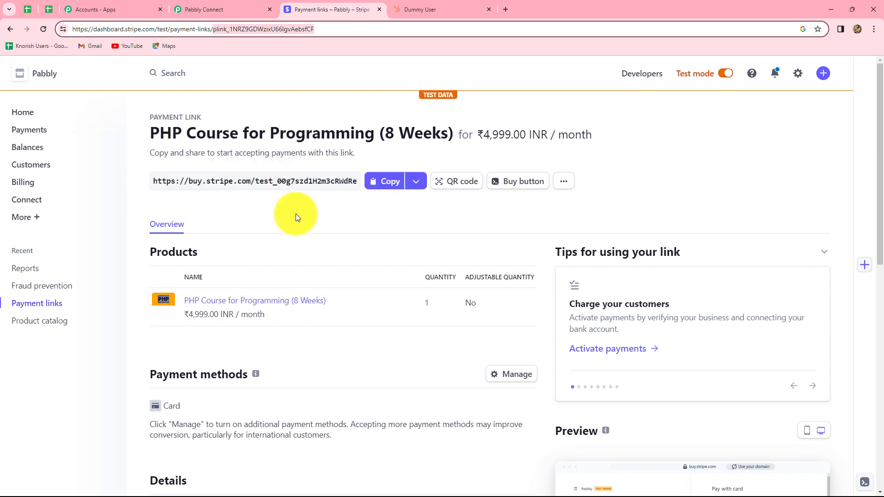
{"action": "left_click", "coordinate": [632, 75]}
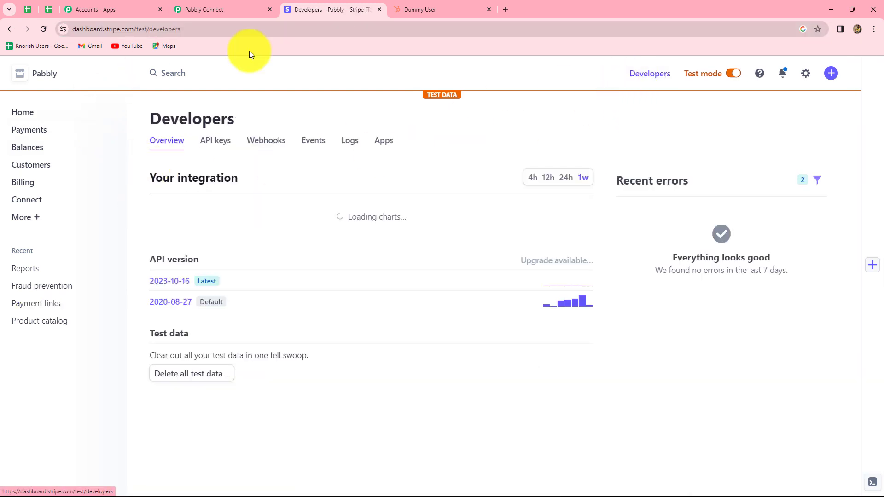
{"action": "left_click", "coordinate": [277, 143]}
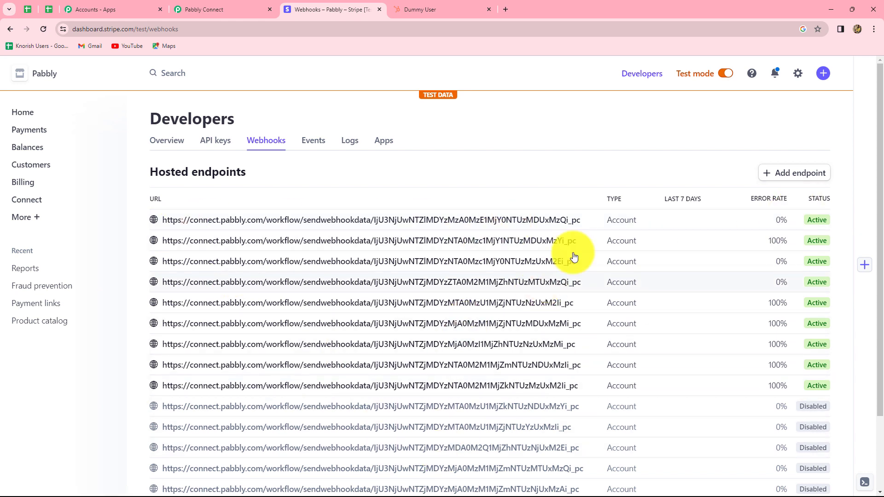
{"action": "left_click", "coordinate": [779, 178]}
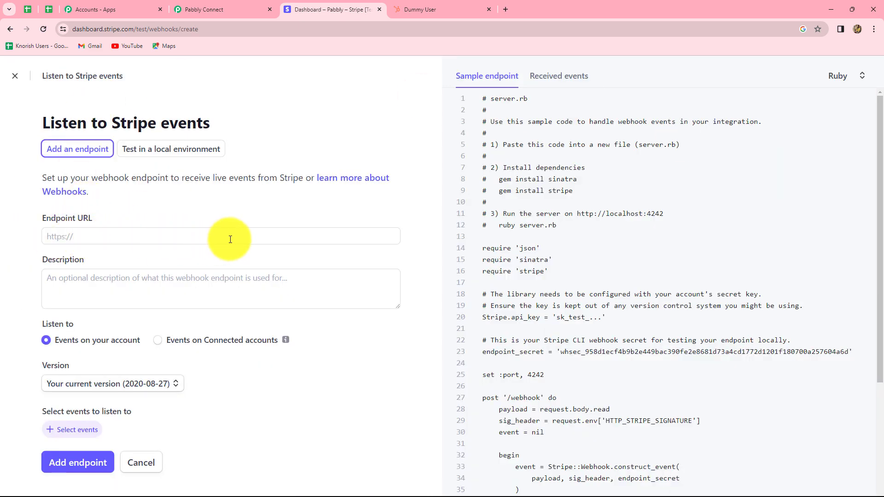
{"action": "left_click", "coordinate": [85, 234]}
{"action": "key", "text": "ctrl+v"}
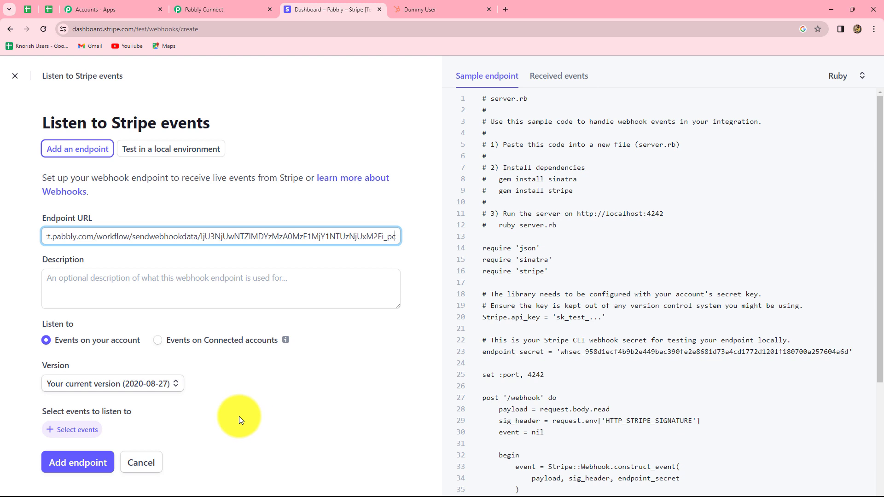
{"action": "left_click", "coordinate": [195, 5]}
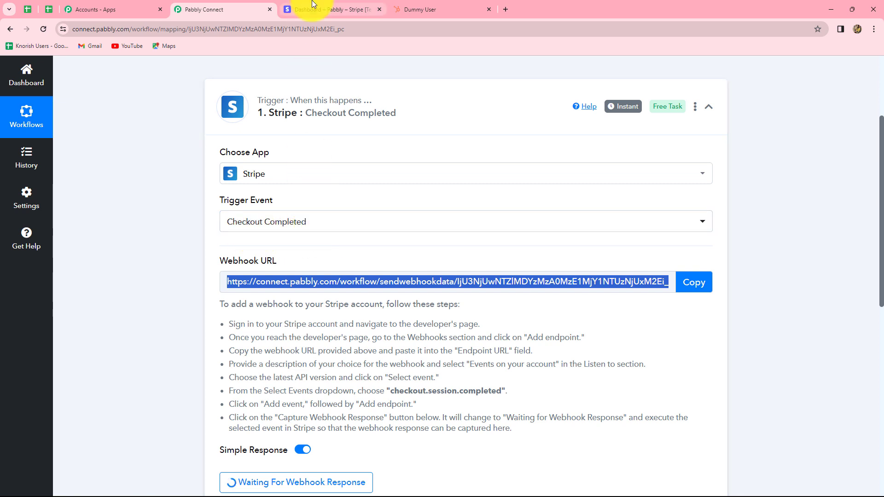
{"action": "left_click", "coordinate": [328, 9]}
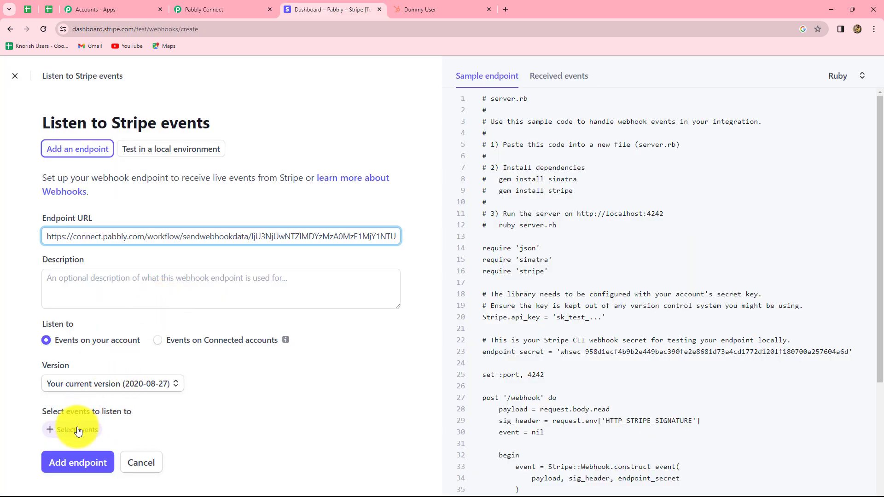
Make the endpoint listen to the checkout.session.completed event and add it to the account.
{"action": "left_click", "coordinate": [61, 429]}
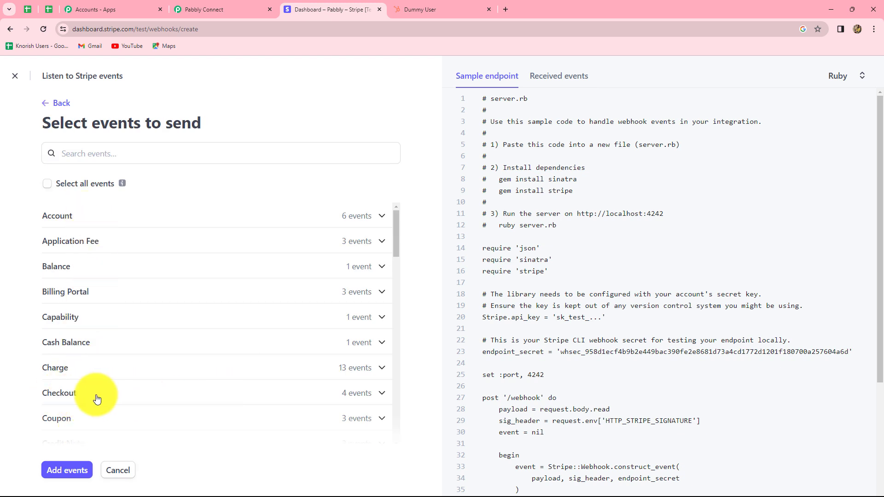
{"action": "left_click", "coordinate": [267, 393]}
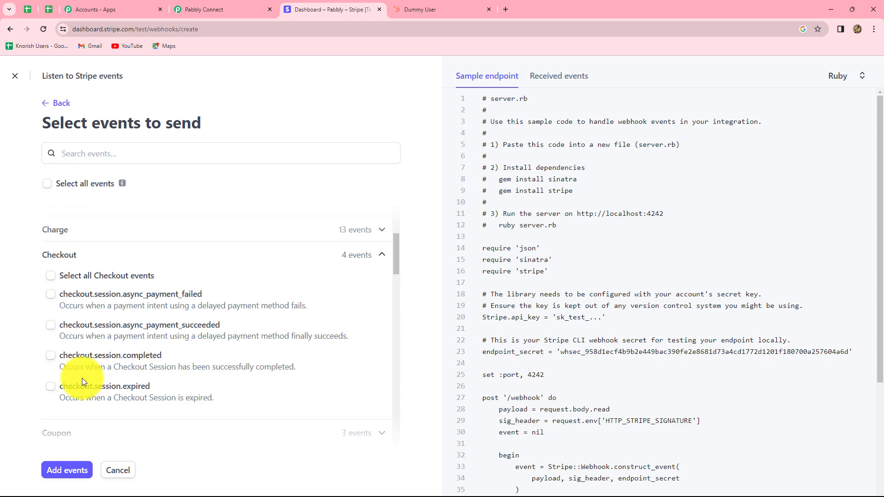
{"action": "left_click", "coordinate": [50, 358]}
{"action": "scroll", "coordinate": [178, 395], "scroll_direction": "down", "scroll_amount": 1}
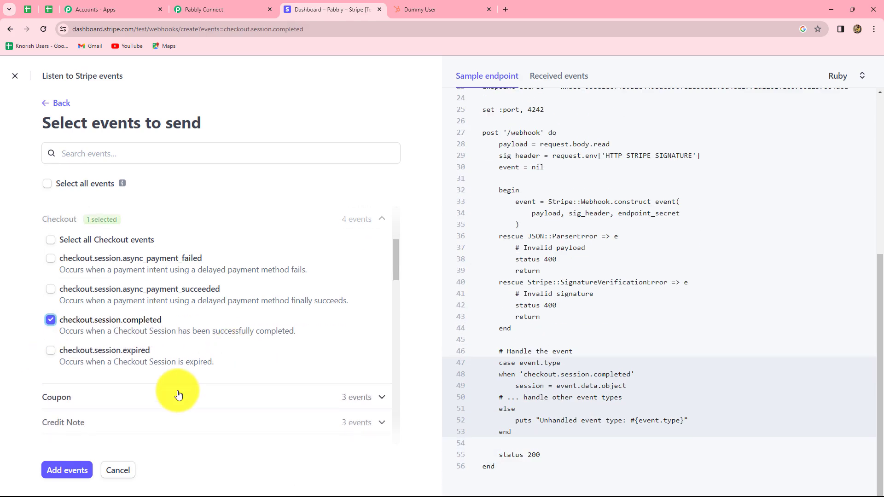
{"action": "left_click", "coordinate": [67, 470]}
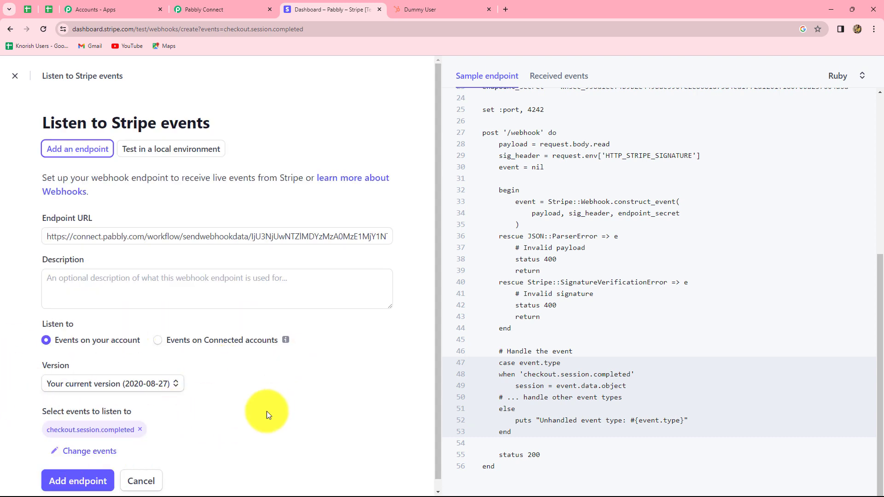
{"action": "scroll", "coordinate": [43, 424], "scroll_direction": "down", "scroll_amount": 1}
{"action": "left_click", "coordinate": [63, 474]}
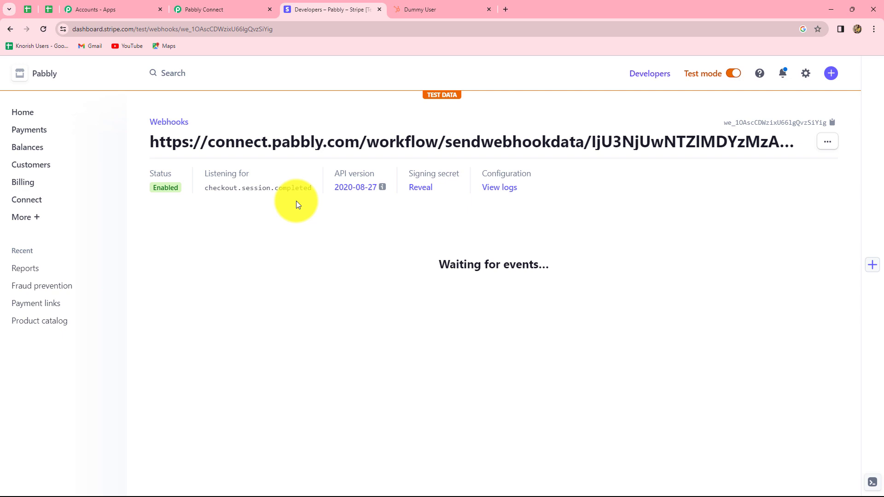
Check the trigger's webhook capture in Pabbly Connect, then copy Stripe's Jul 8 payment link for PHP Course for Programming (8 Weeks).
{"action": "left_click", "coordinate": [195, 9]}
{"action": "scroll", "coordinate": [799, 262], "scroll_direction": "down", "scroll_amount": 4}
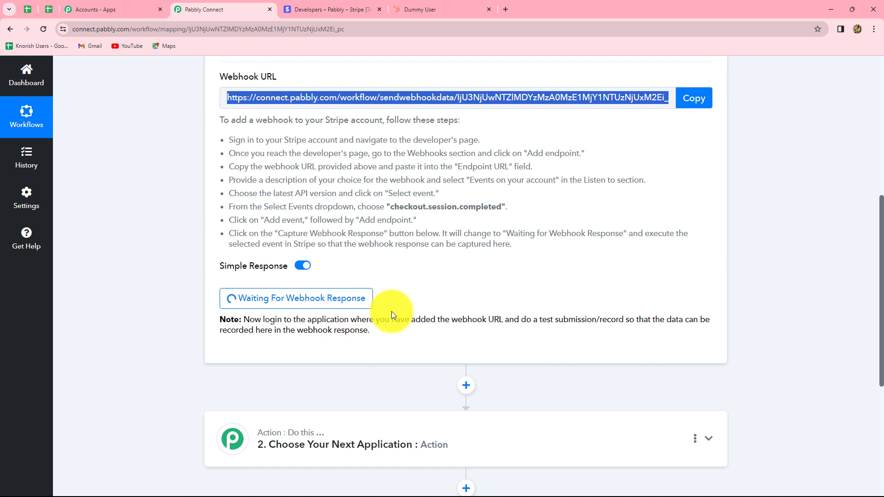
{"action": "left_click", "coordinate": [330, 16]}
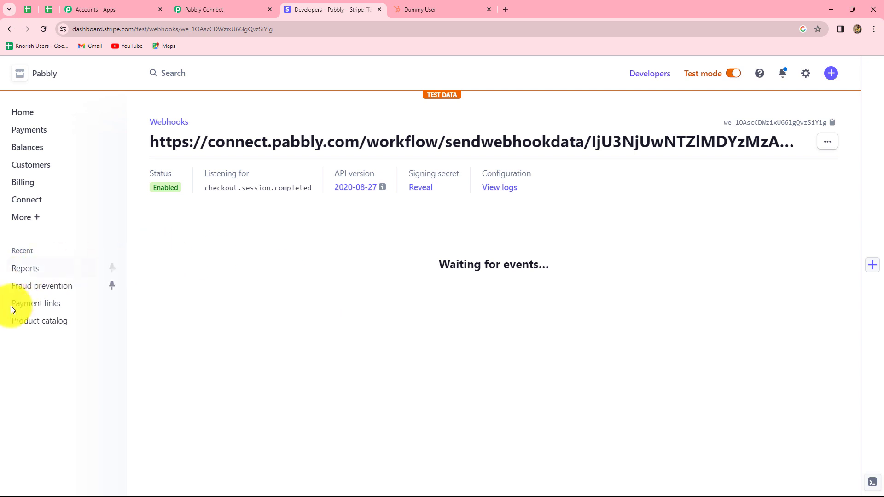
{"action": "left_click", "coordinate": [55, 307]}
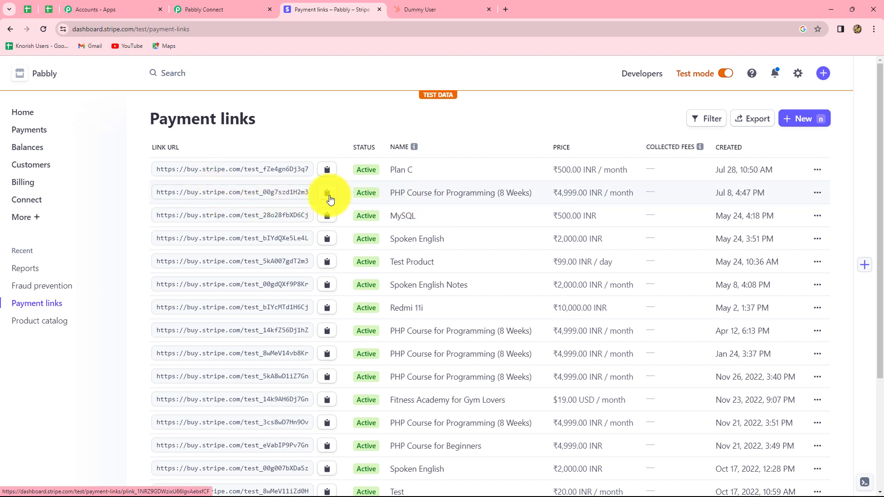
{"action": "left_click", "coordinate": [397, 194]}
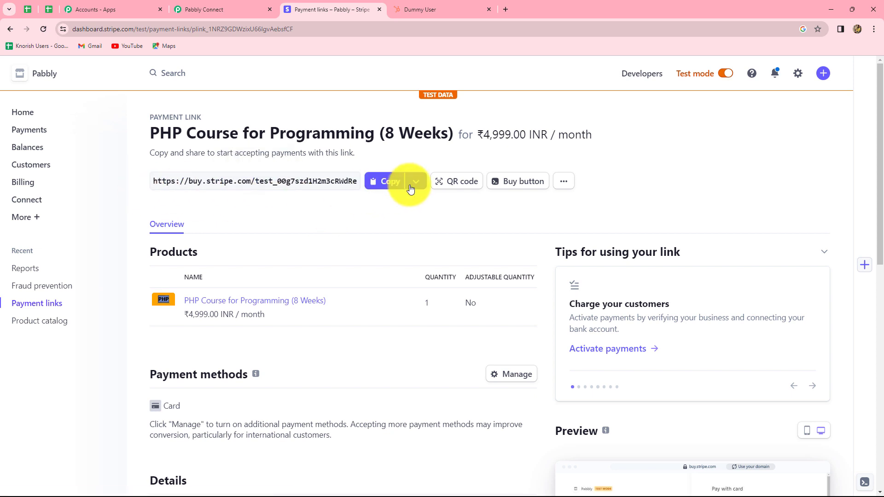
{"action": "left_click", "coordinate": [389, 181]}
Open the copied payment link in a new browser tab and look over the checkout form.
{"action": "left_click", "coordinate": [506, 10]}
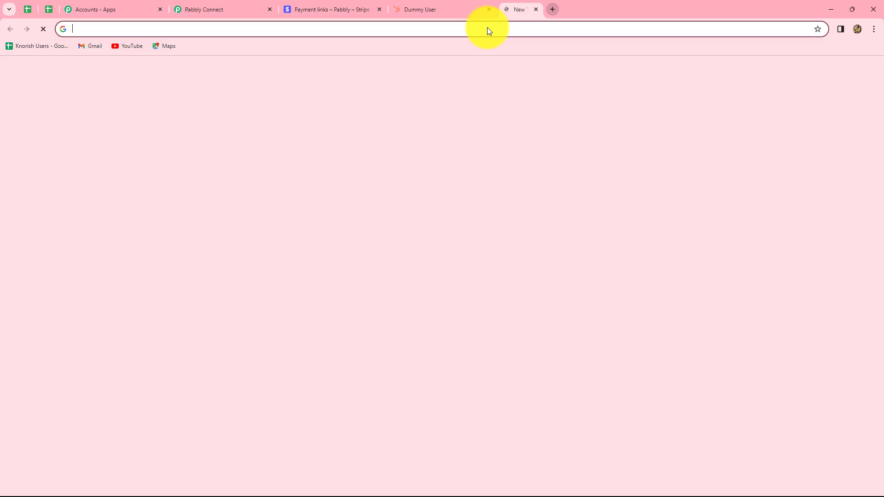
{"action": "left_click", "coordinate": [339, 233]}
{"action": "key", "text": "ctrl+v"}
{"action": "key", "text": "Return"}
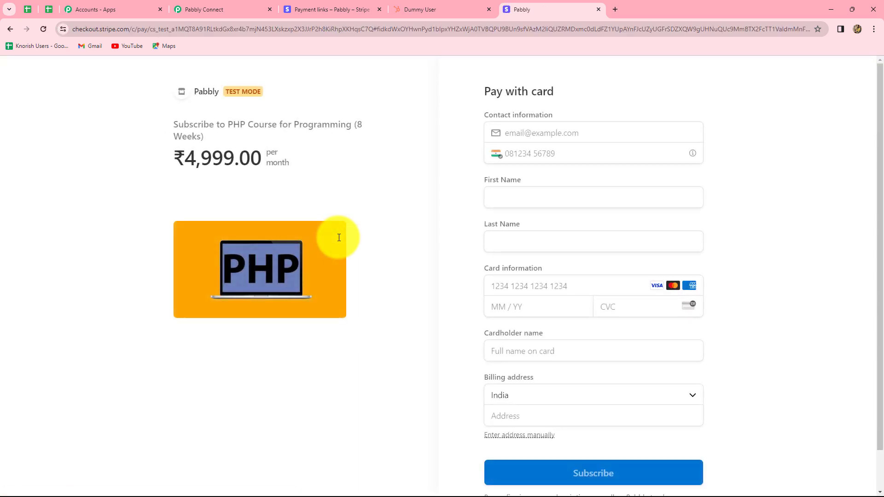
{"action": "scroll", "coordinate": [566, 364], "scroll_direction": "down", "scroll_amount": 1}
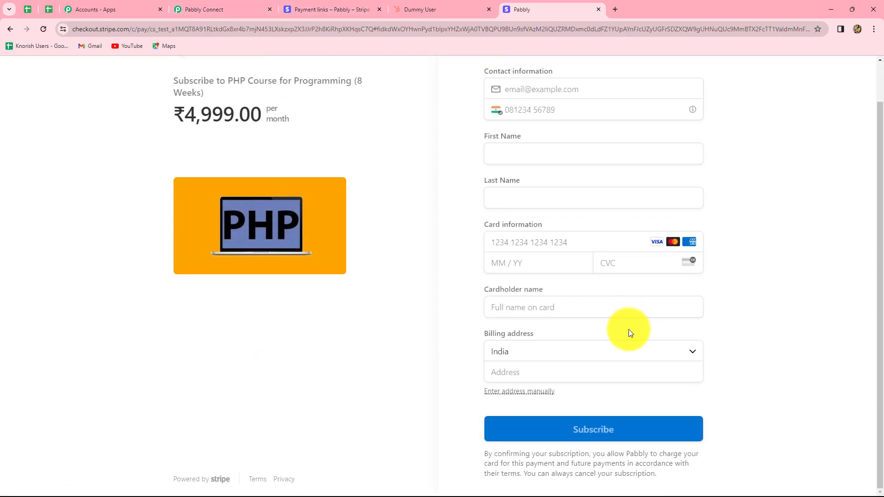
{"action": "scroll", "coordinate": [626, 331], "scroll_direction": "up", "scroll_amount": 1}
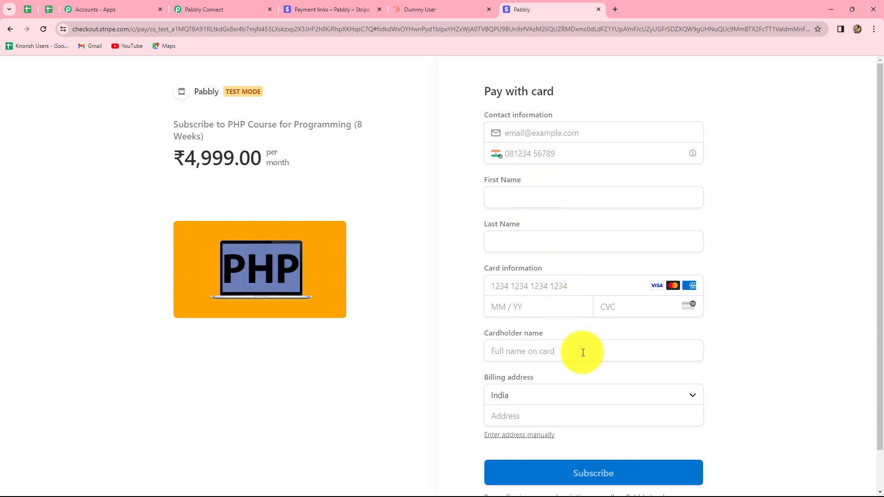
Look up the contact's email in HubSpot and enter it as the contact email on the Stripe checkout form.
{"action": "left_click", "coordinate": [529, 131]}
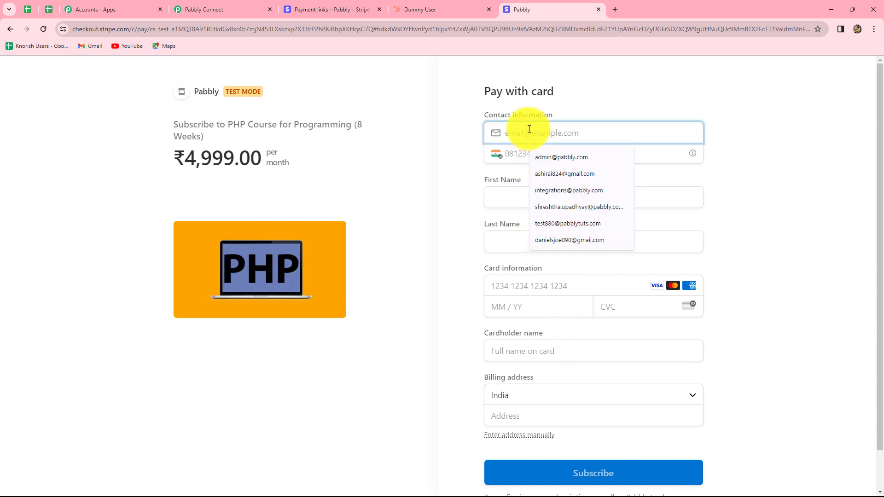
{"action": "left_click", "coordinate": [529, 129]}
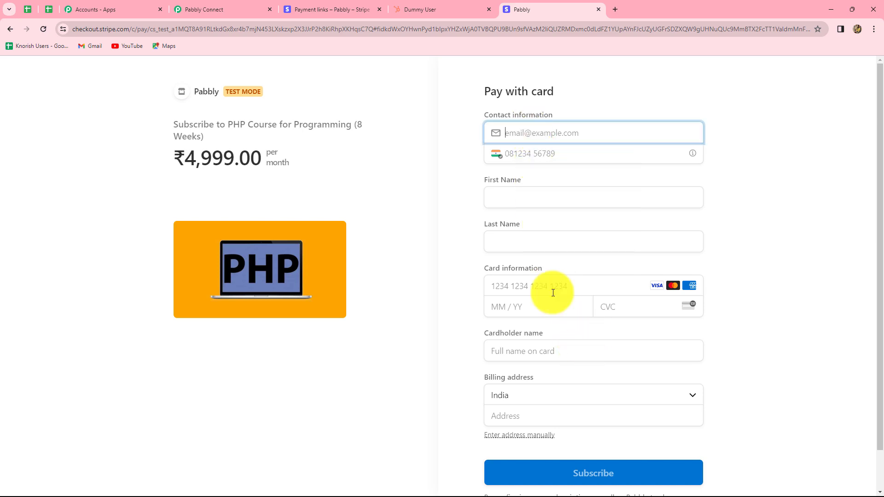
{"action": "left_click", "coordinate": [432, 10]}
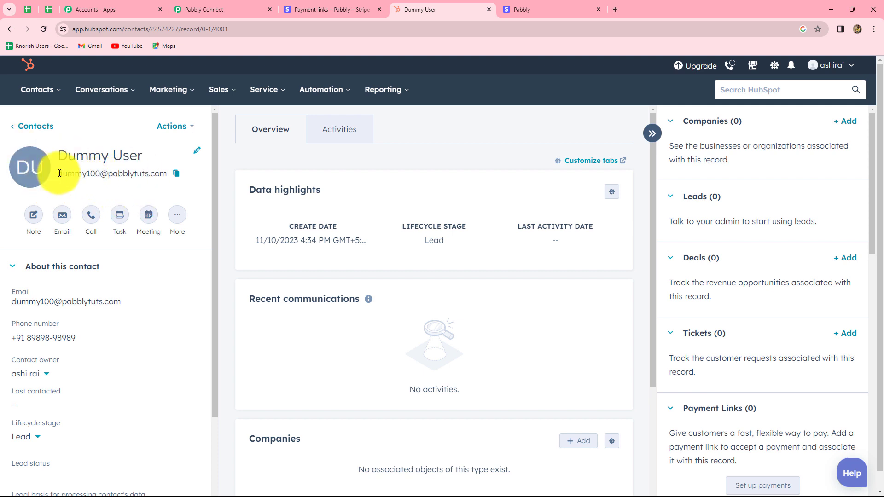
{"action": "left_click_drag", "start_coordinate": [59, 173], "coordinate": [149, 179]}
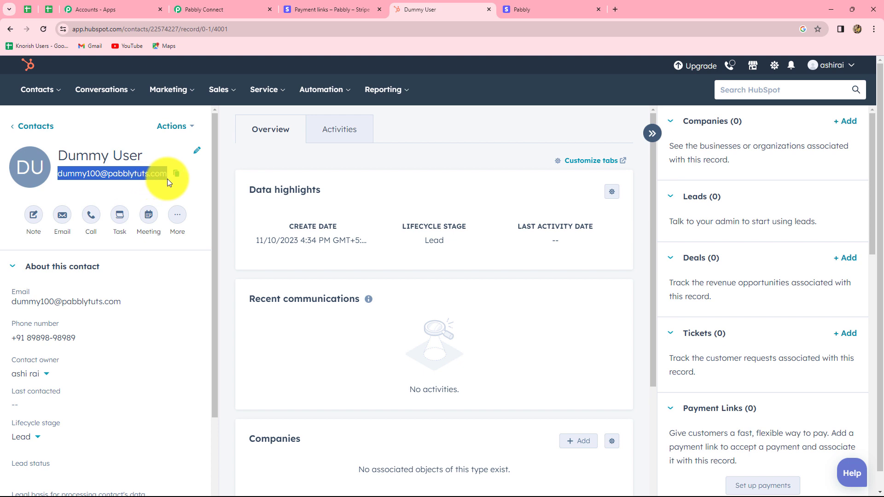
{"action": "left_click", "coordinate": [170, 153]}
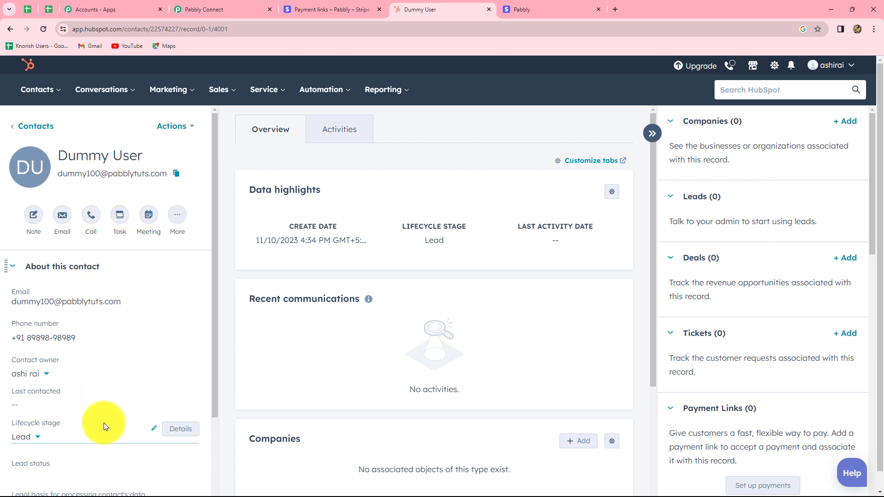
{"action": "left_click", "coordinate": [513, 3]}
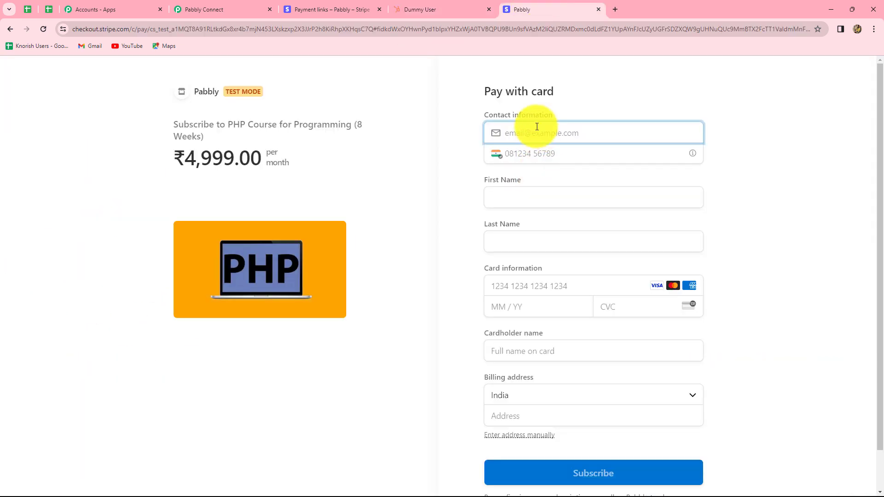
{"action": "left_click", "coordinate": [442, 12]}
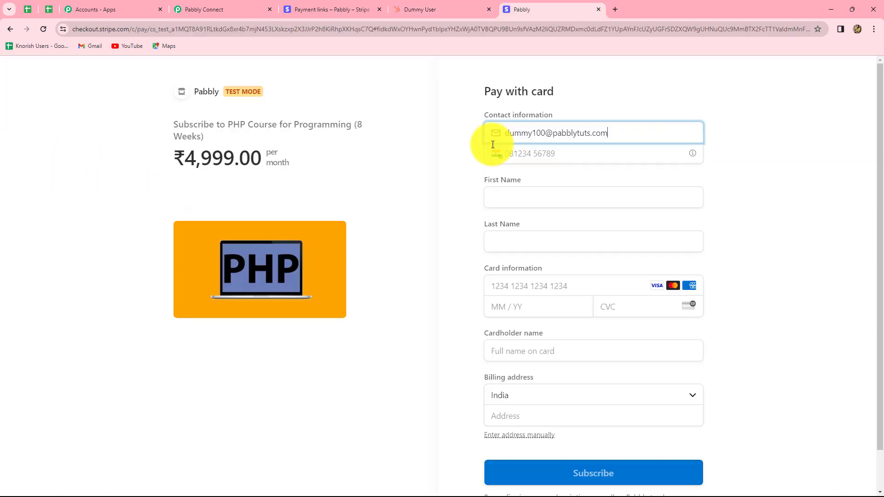
Fill in the phone number, first name and last name on the checkout form to match the HubSpot contact.
{"action": "left_click", "coordinate": [515, 154]}
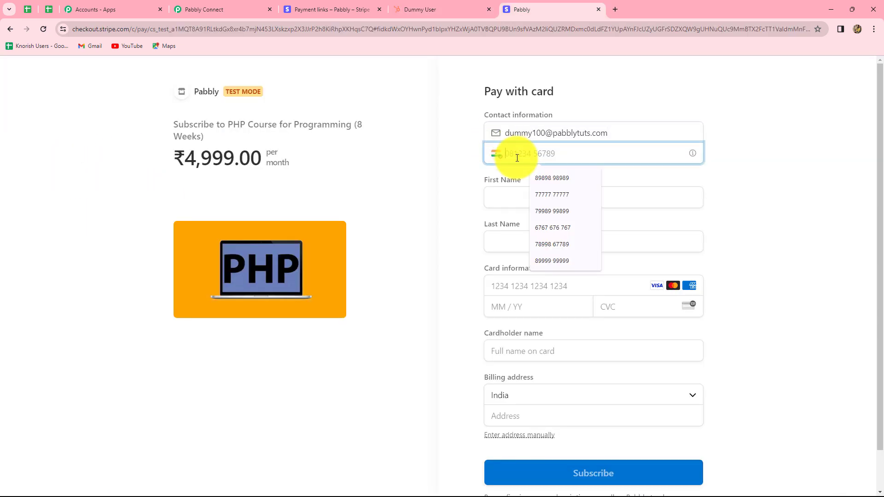
{"action": "left_click", "coordinate": [419, 9]}
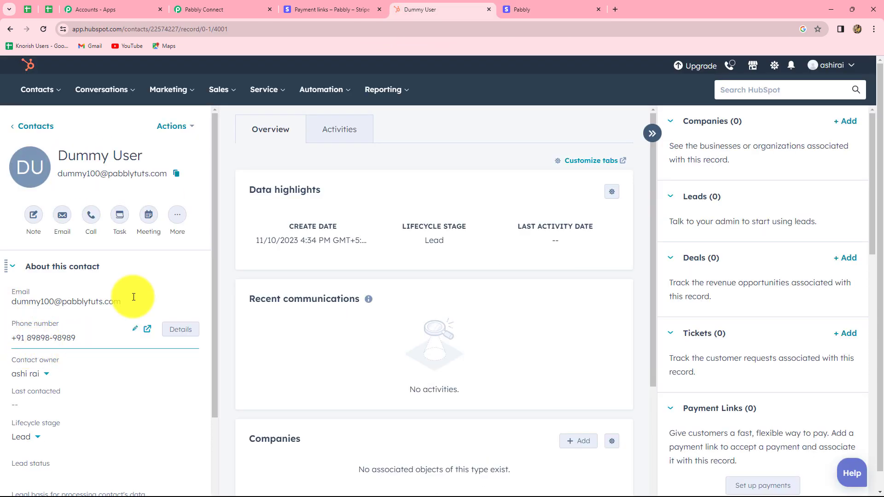
{"action": "left_click", "coordinate": [548, 9]}
{"action": "left_click", "coordinate": [526, 190]}
{"action": "type", "text": "Dummy"}
{"action": "left_click", "coordinate": [511, 244]}
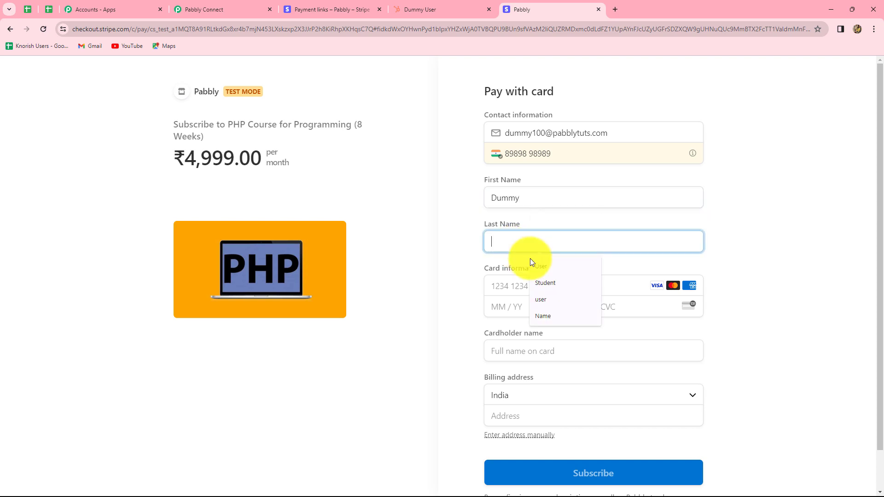
{"action": "type", "text": "User"}
Enter the test card's number, expiry date and CVC, and fill in the cardholder name.
{"action": "left_click", "coordinate": [519, 286]}
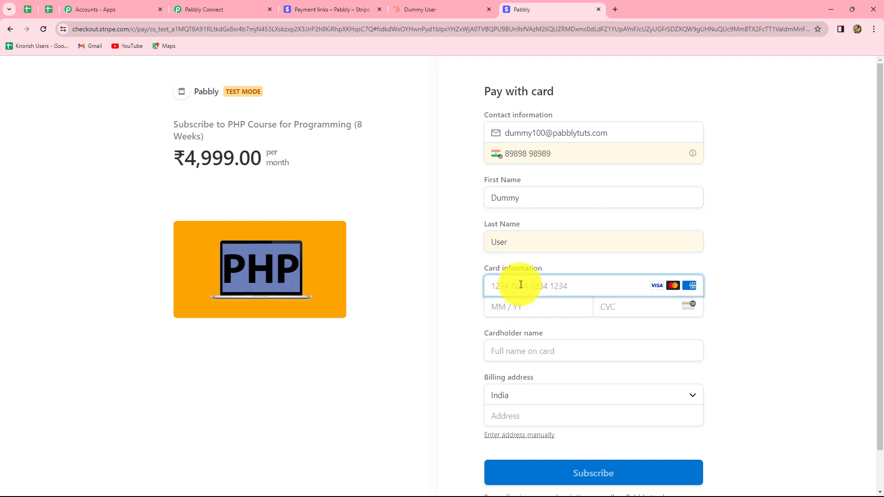
{"action": "type", "text": "4242"}
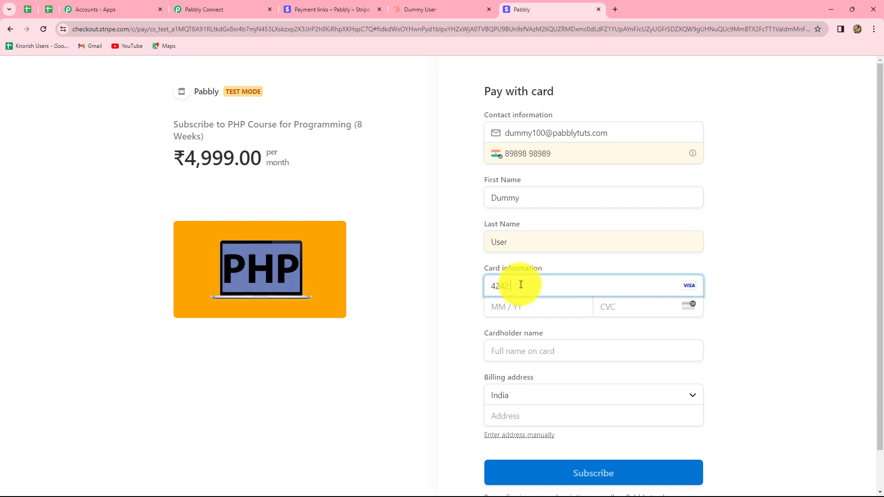
{"action": "type", "text": "4242424242420645678"}
{"action": "left_click", "coordinate": [545, 350]}
{"action": "type", "text": "Dummy"}
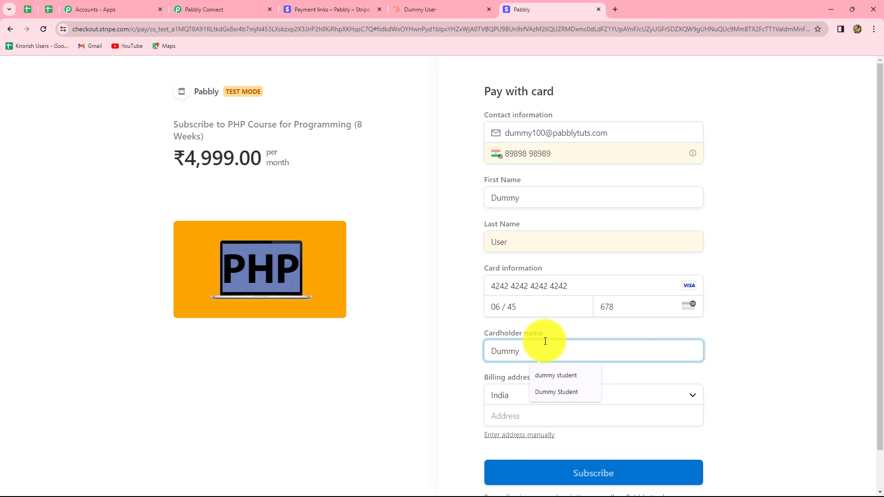
{"action": "type", "text": " User"}
Fill in the billing street address, city, postal code and state, and submit the test subscription.
{"action": "scroll", "coordinate": [534, 348], "scroll_direction": "down", "scroll_amount": 1}
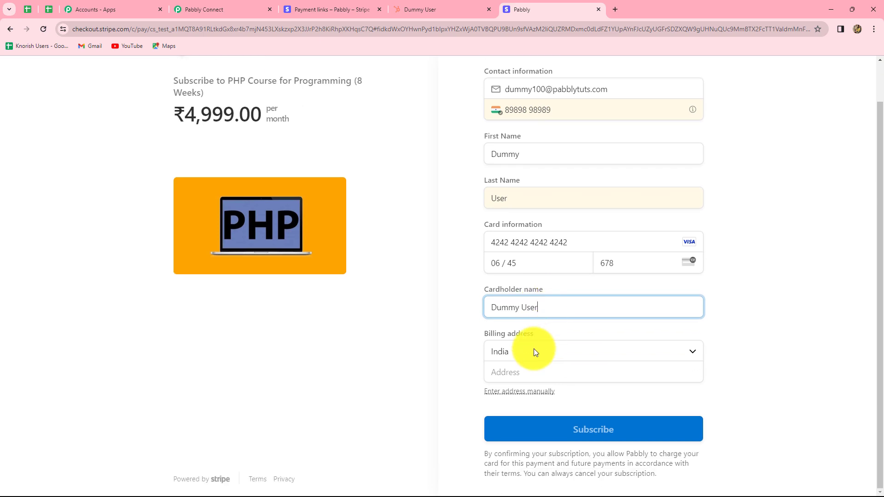
{"action": "left_click", "coordinate": [517, 369]}
{"action": "left_click", "coordinate": [550, 397]}
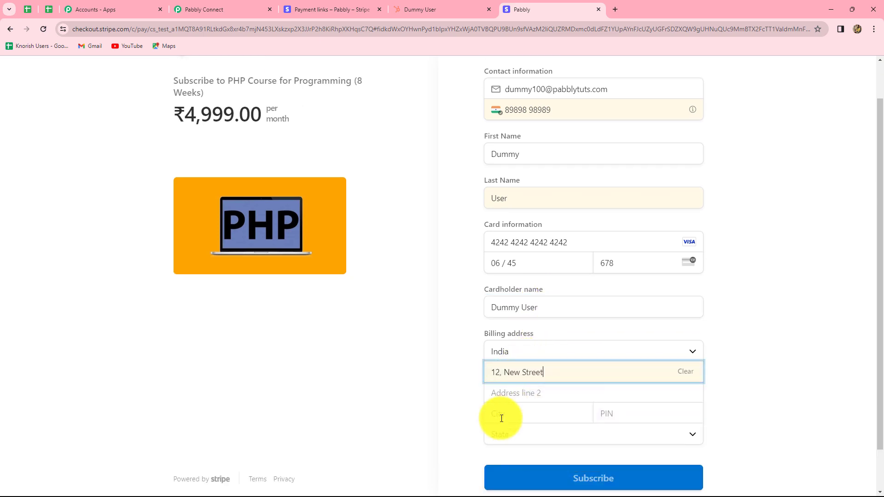
{"action": "left_click", "coordinate": [506, 414]}
{"action": "left_click", "coordinate": [563, 435]}
{"action": "left_click", "coordinate": [615, 417]}
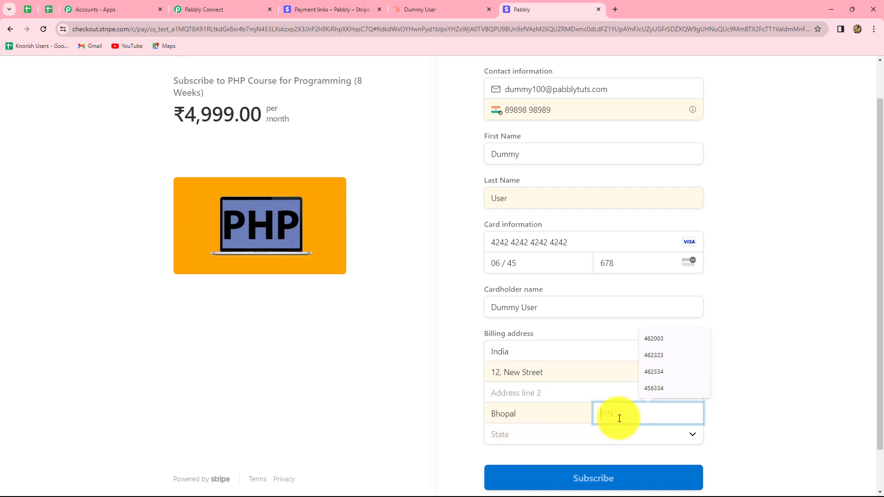
{"action": "left_click", "coordinate": [654, 334]}
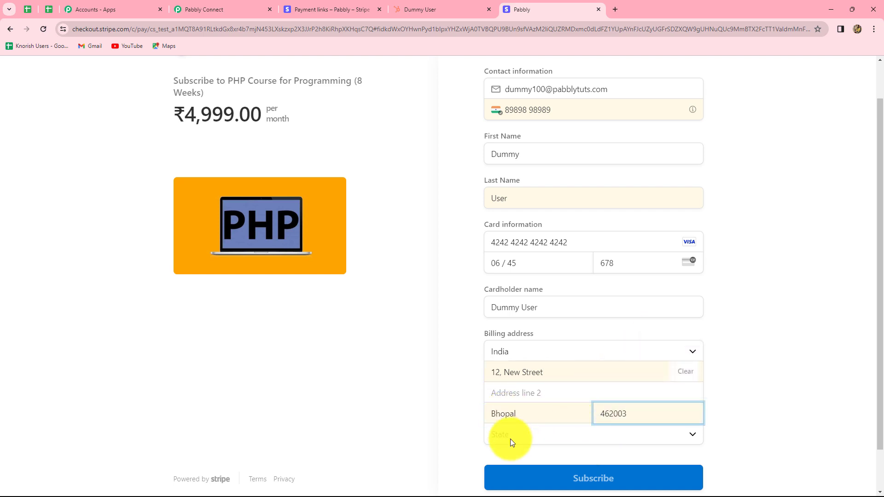
{"action": "left_click", "coordinate": [510, 436]}
{"action": "left_click", "coordinate": [518, 418]}
{"action": "scroll", "coordinate": [773, 388], "scroll_direction": "down", "scroll_amount": 1}
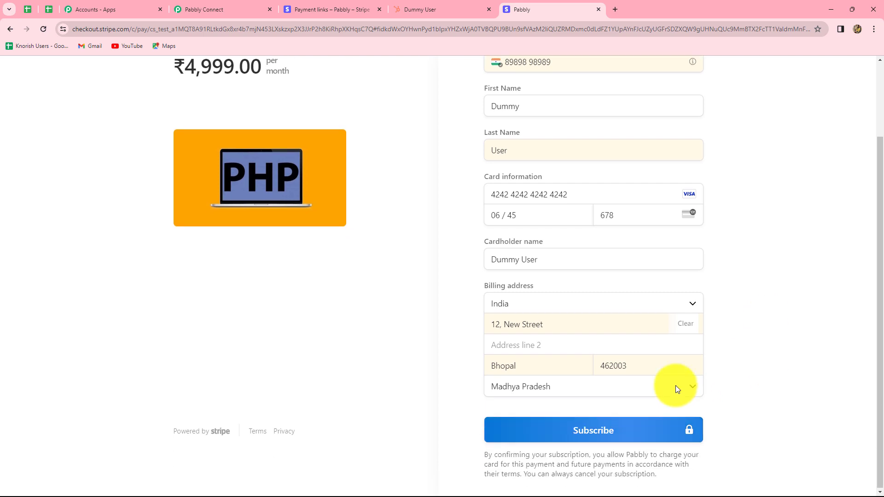
{"action": "left_click", "coordinate": [601, 424]}
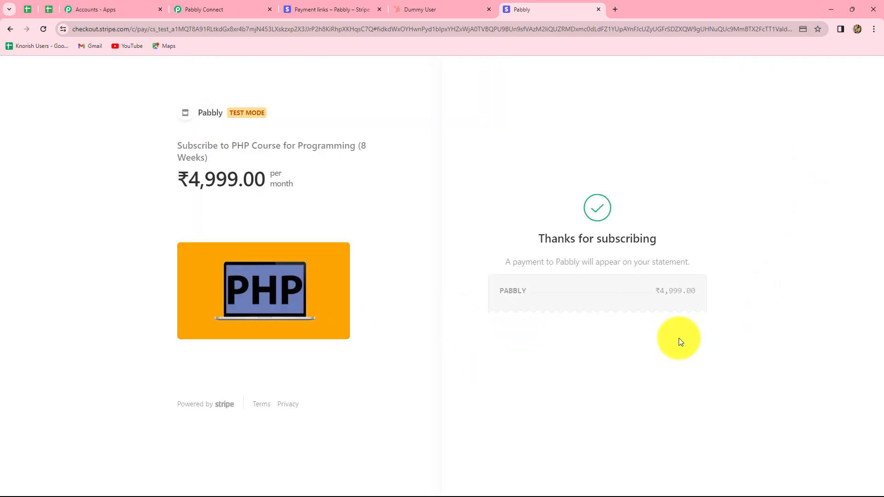
Switch to Pabbly Connect and examine the customer details and custom fields in the trigger's captured webhook response.
{"action": "left_click", "coordinate": [210, 4]}
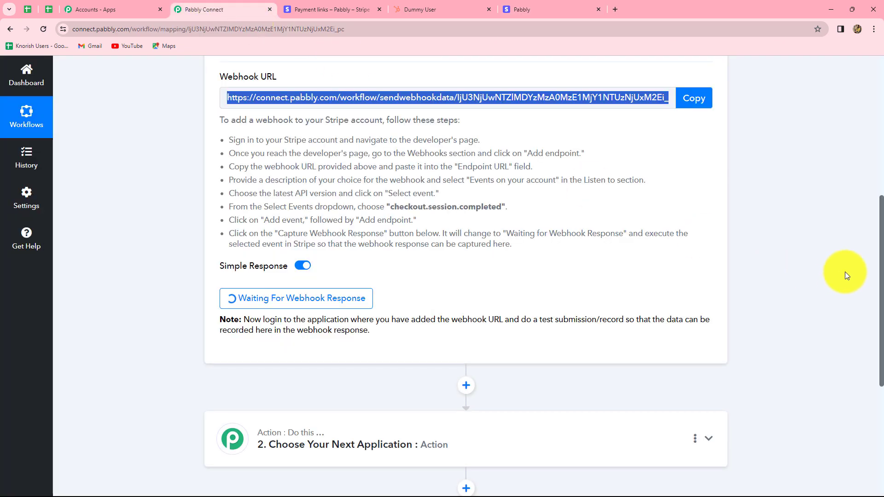
{"action": "scroll", "coordinate": [858, 272], "scroll_direction": "down", "scroll_amount": 5}
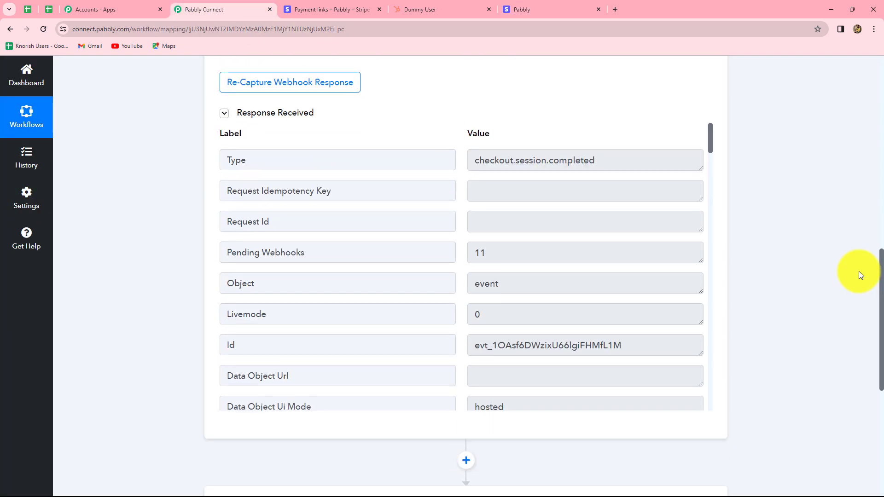
{"action": "scroll", "coordinate": [859, 271], "scroll_direction": "down", "scroll_amount": 2}
{"action": "scroll", "coordinate": [625, 211], "scroll_direction": "down", "scroll_amount": 3}
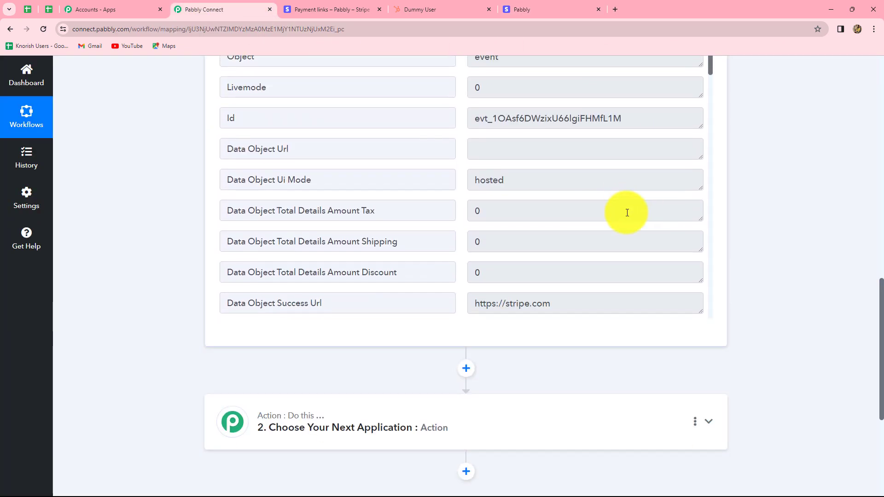
{"action": "scroll", "coordinate": [627, 213], "scroll_direction": "down", "scroll_amount": 20}
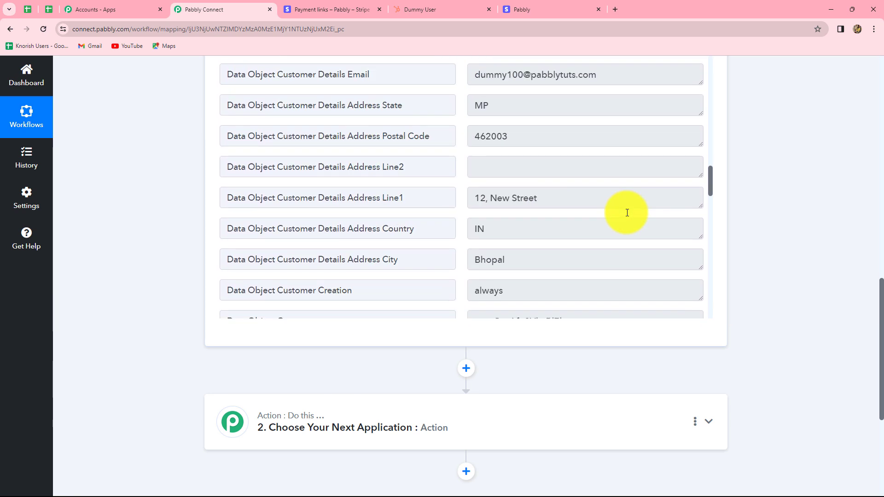
{"action": "scroll", "coordinate": [626, 212], "scroll_direction": "down", "scroll_amount": 15}
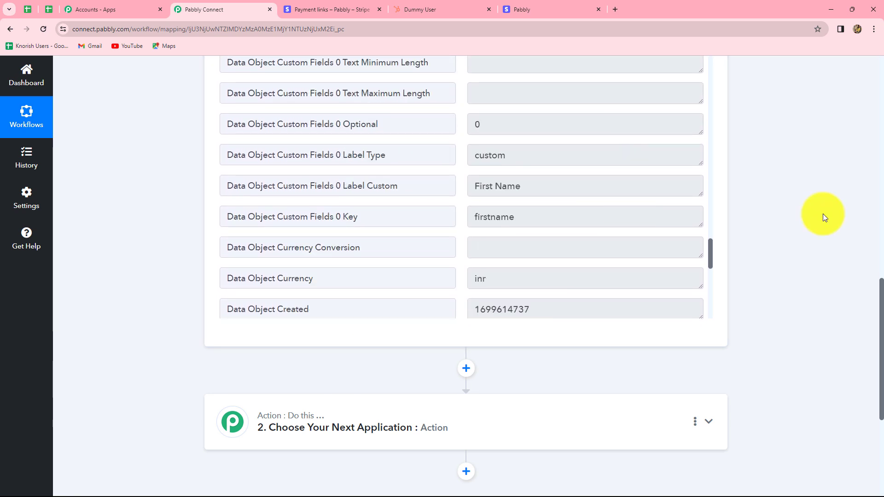
{"action": "scroll", "coordinate": [822, 214], "scroll_direction": "up", "scroll_amount": 6}
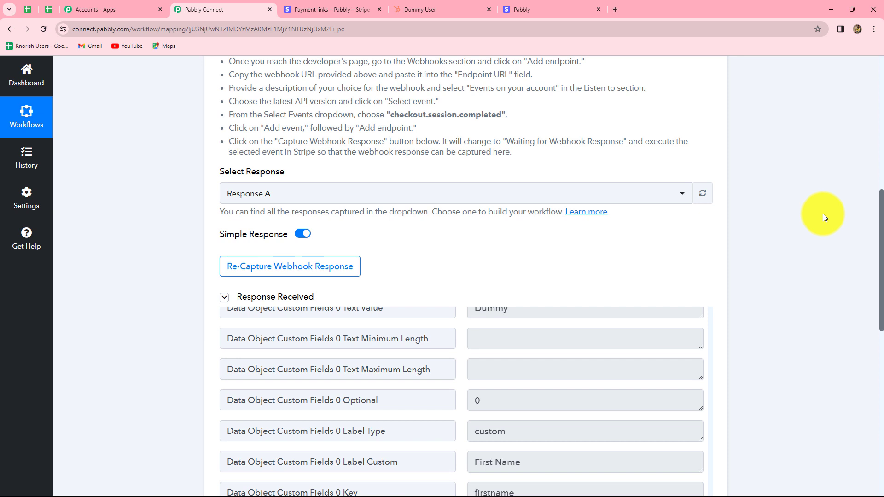
{"action": "scroll", "coordinate": [822, 213], "scroll_direction": "down", "scroll_amount": 7}
{"action": "scroll", "coordinate": [822, 214], "scroll_direction": "up", "scroll_amount": 5}
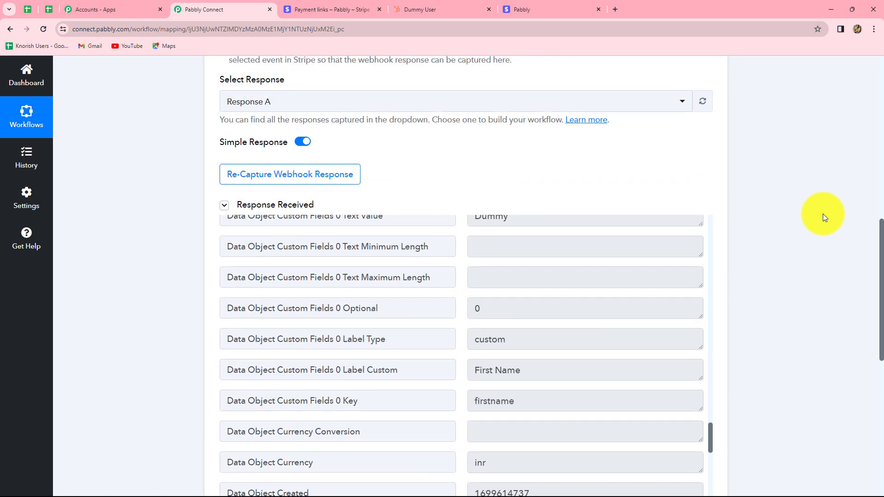
{"action": "scroll", "coordinate": [822, 214], "scroll_direction": "down", "scroll_amount": 4}
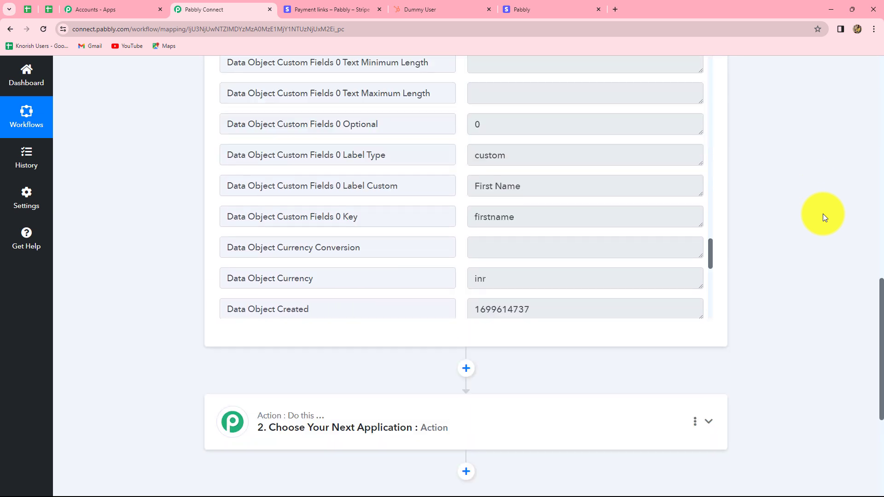
{"action": "scroll", "coordinate": [822, 214], "scroll_direction": "up", "scroll_amount": 2}
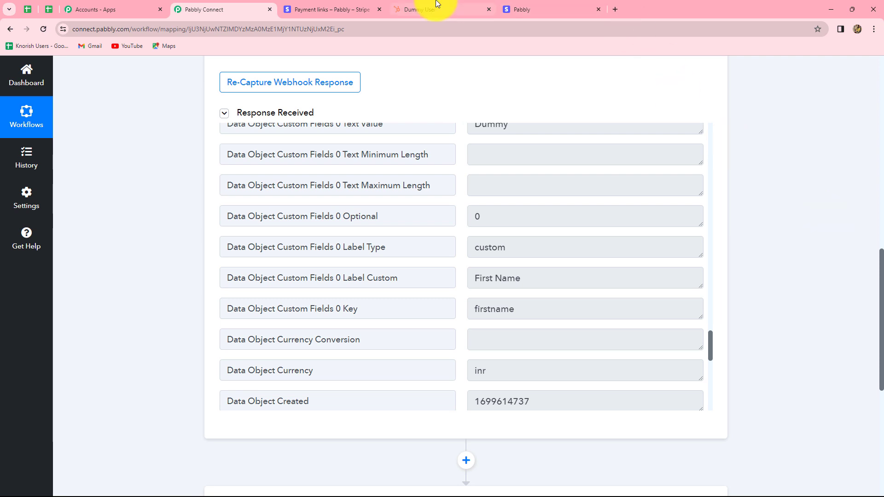
Select the PHP Course for Programming (8 Weeks) payment link's ID in its Stripe page address, and return to Pabbly Connect.
{"action": "left_click", "coordinate": [351, 4]}
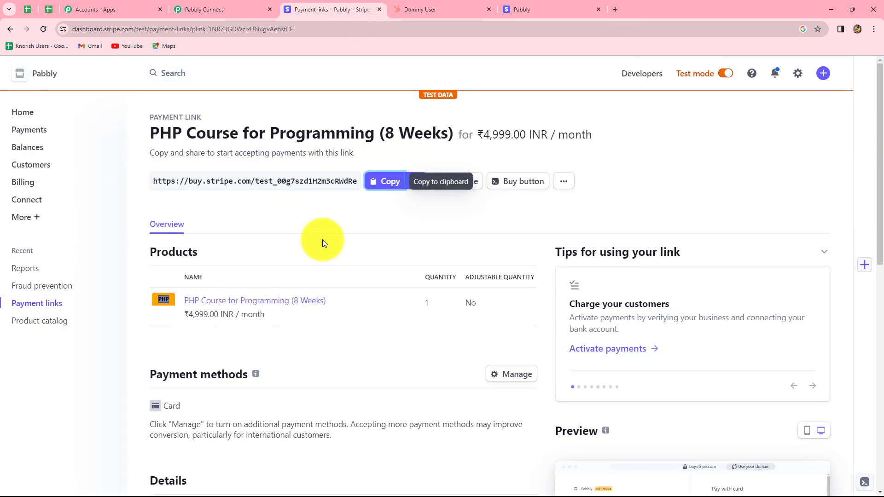
{"action": "left_click_drag", "start_coordinate": [193, 28], "coordinate": [299, 31]}
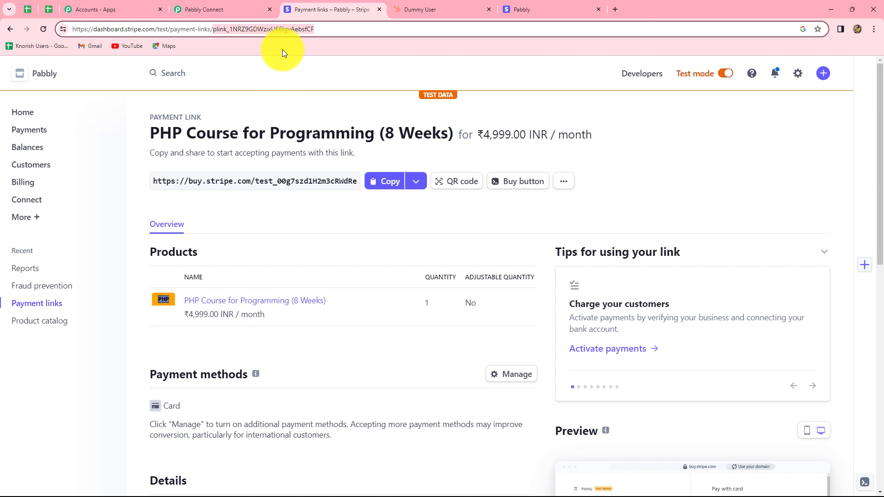
{"action": "left_click", "coordinate": [204, 10]}
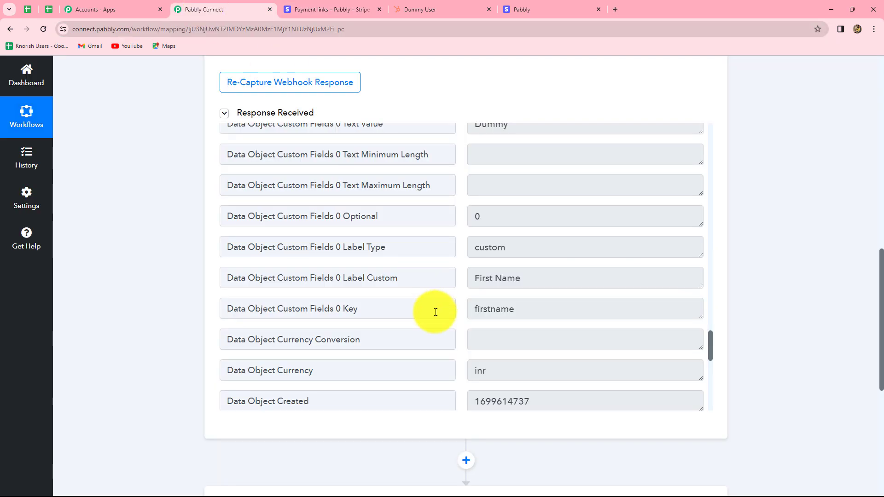
Set the workflow's second step to Filter by Pabbly with the Filter Values action event and connect it.
{"action": "scroll", "coordinate": [620, 273], "scroll_direction": "down", "scroll_amount": 5}
{"action": "left_click", "coordinate": [430, 193]}
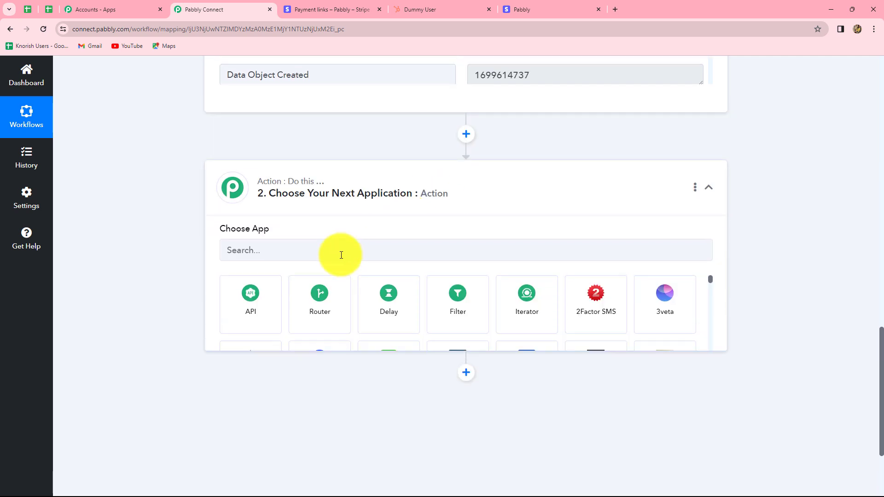
{"action": "left_click", "coordinate": [465, 320]}
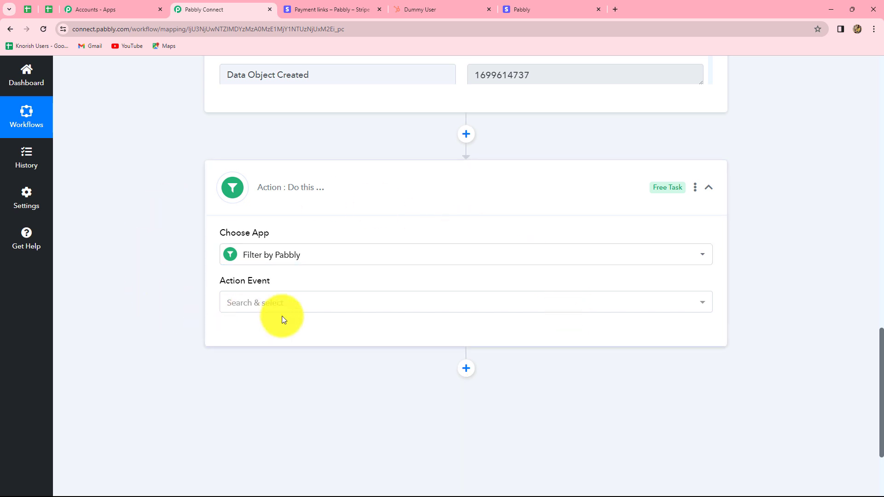
{"action": "scroll", "coordinate": [282, 317], "scroll_direction": "down", "scroll_amount": 2}
{"action": "left_click", "coordinate": [244, 217]}
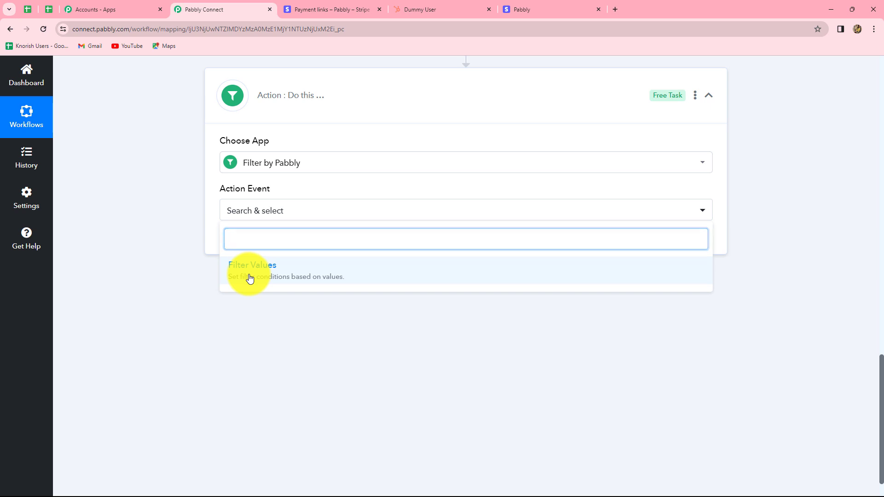
{"action": "left_click", "coordinate": [249, 277]}
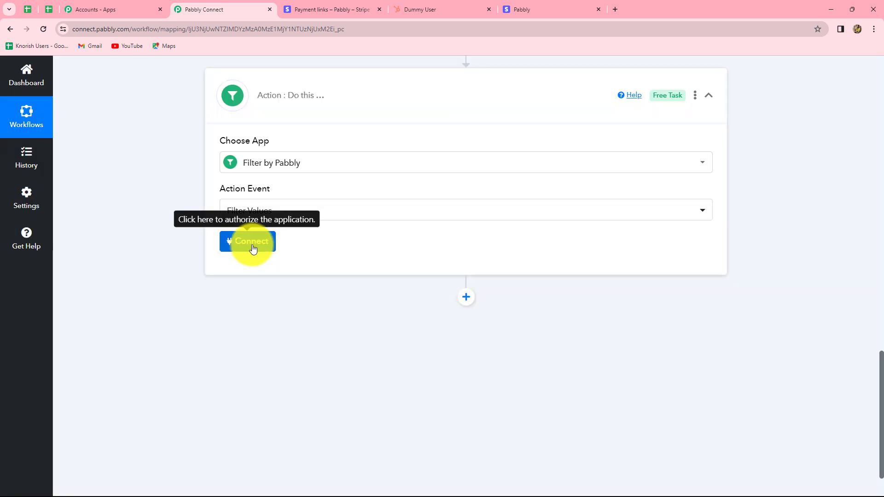
{"action": "left_click", "coordinate": [252, 248]}
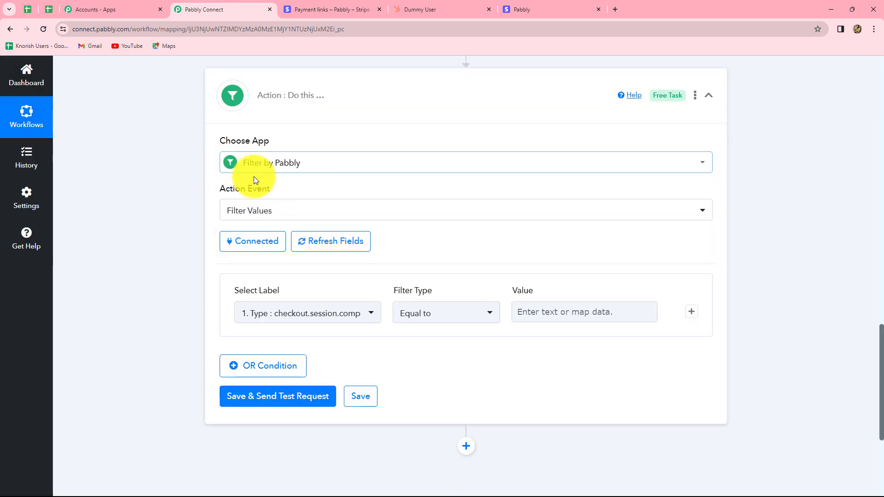
Set the filter condition's label to the Data Object Payment Link field from the captured webhook response.
{"action": "scroll", "coordinate": [424, 310], "scroll_direction": "down", "scroll_amount": 4}
{"action": "scroll", "coordinate": [413, 289], "scroll_direction": "up", "scroll_amount": 2}
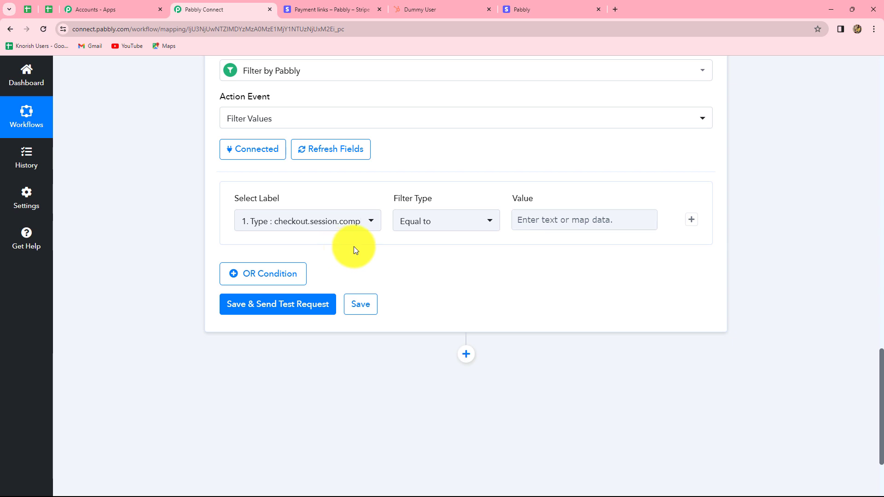
{"action": "scroll", "coordinate": [556, 319], "scroll_direction": "up", "scroll_amount": 10}
{"action": "scroll", "coordinate": [563, 230], "scroll_direction": "up", "scroll_amount": 15}
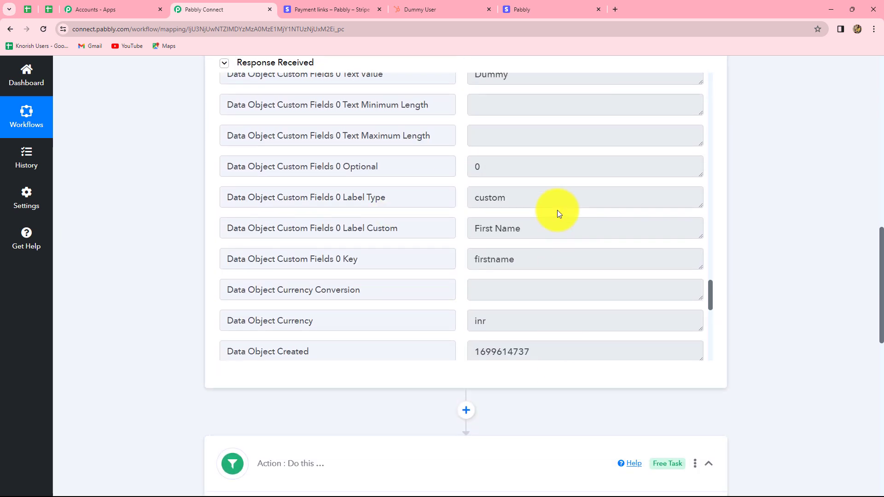
{"action": "scroll", "coordinate": [564, 239], "scroll_direction": "up", "scroll_amount": 5}
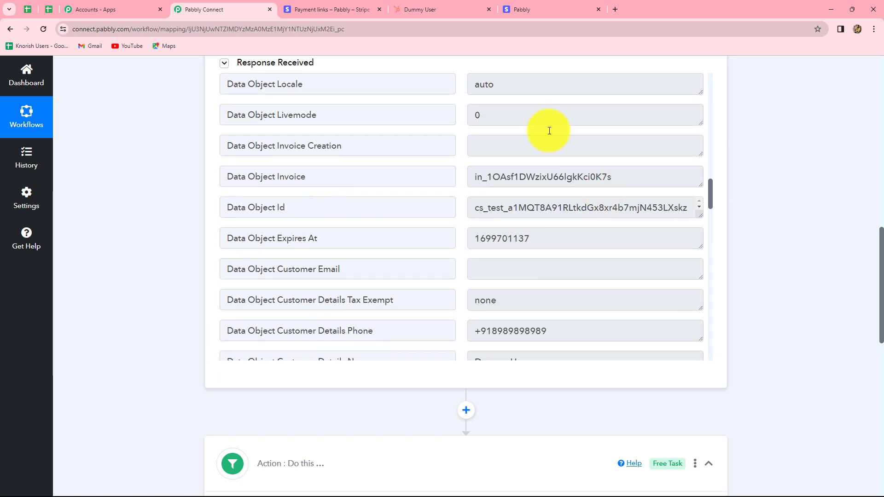
{"action": "scroll", "coordinate": [794, 310], "scroll_direction": "down", "scroll_amount": 12}
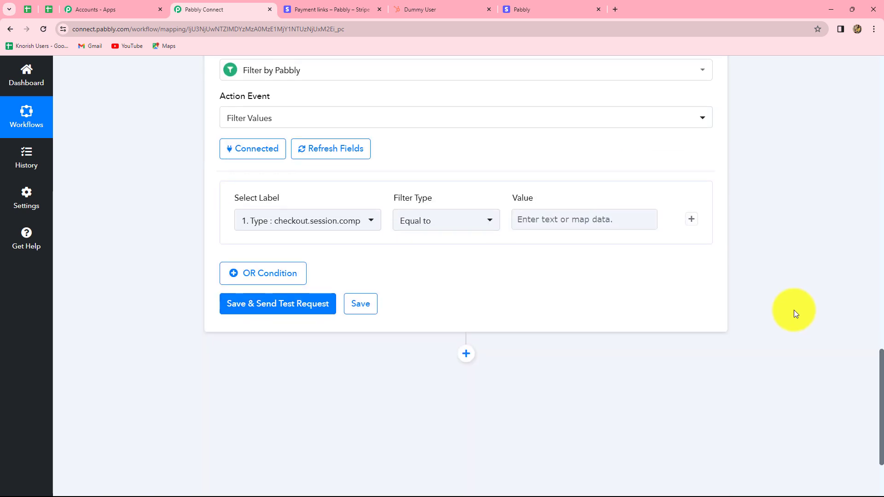
{"action": "scroll", "coordinate": [512, 184], "scroll_direction": "up", "scroll_amount": 3}
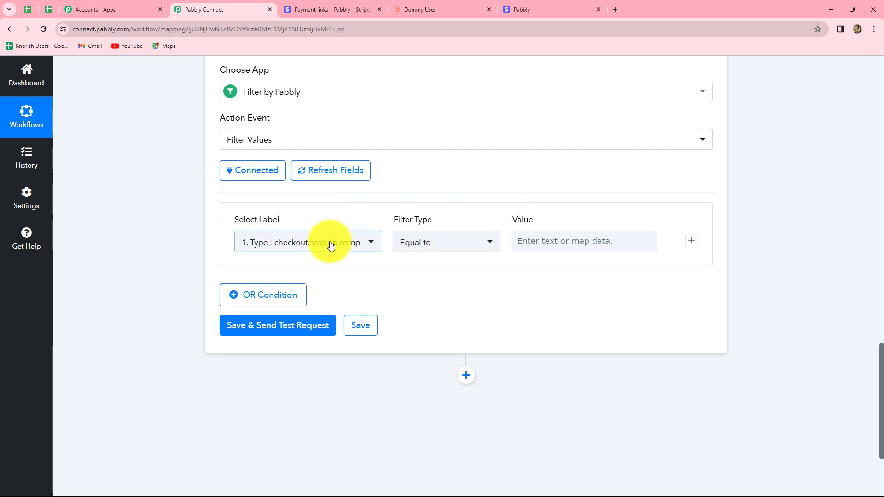
{"action": "left_click", "coordinate": [338, 246]}
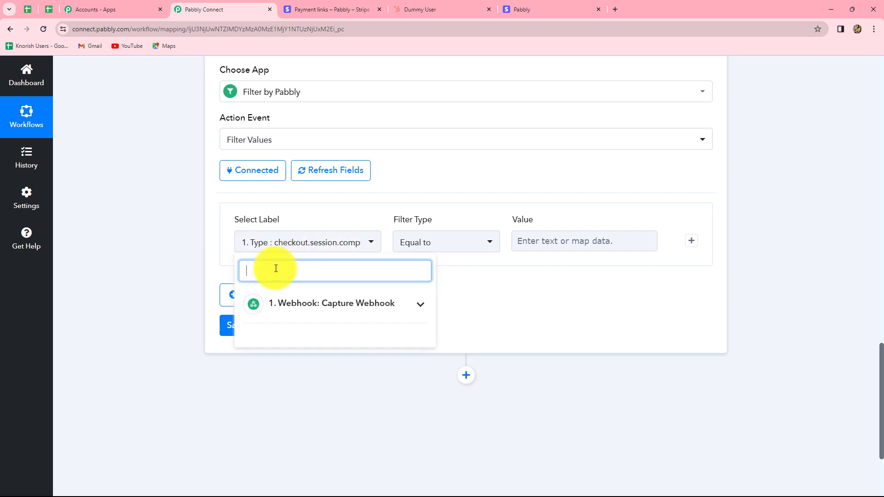
{"action": "left_click", "coordinate": [297, 304]}
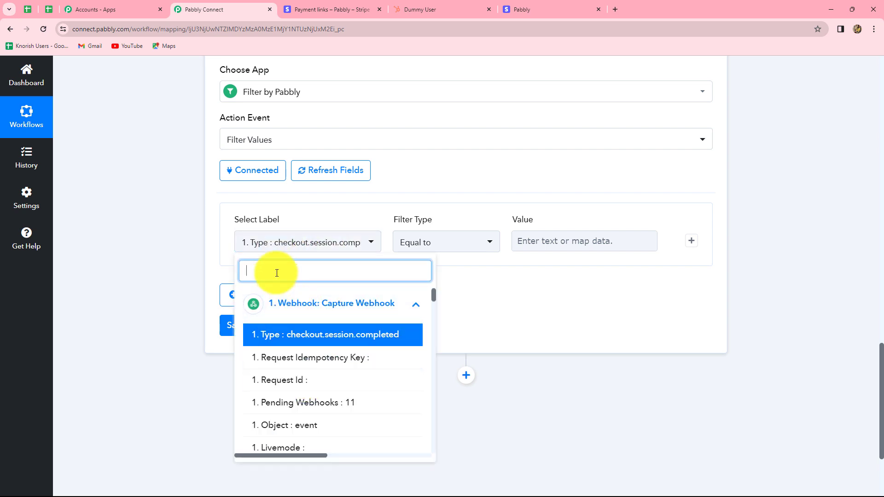
{"action": "type", "text": "paym"}
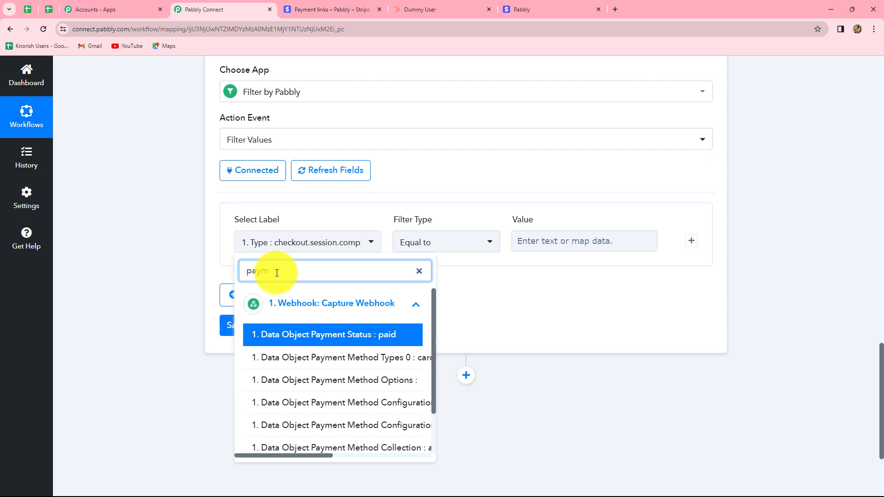
{"action": "type", "text": "ent li"}
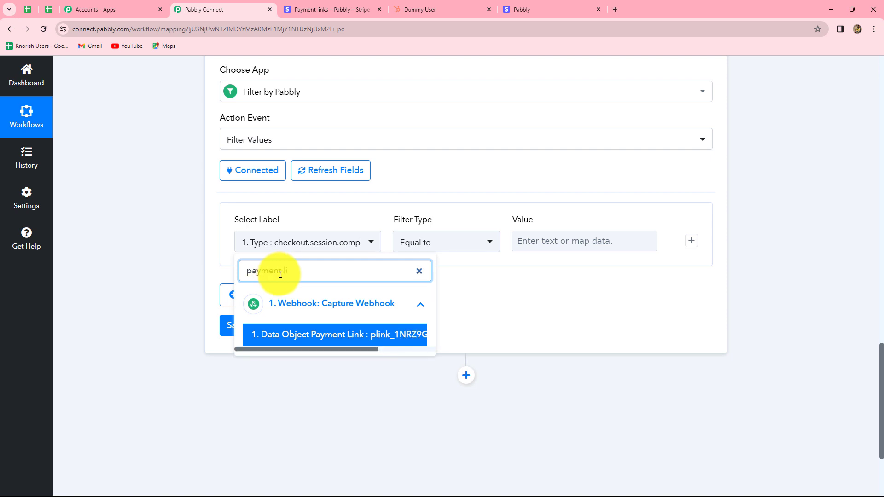
{"action": "left_click", "coordinate": [367, 335]}
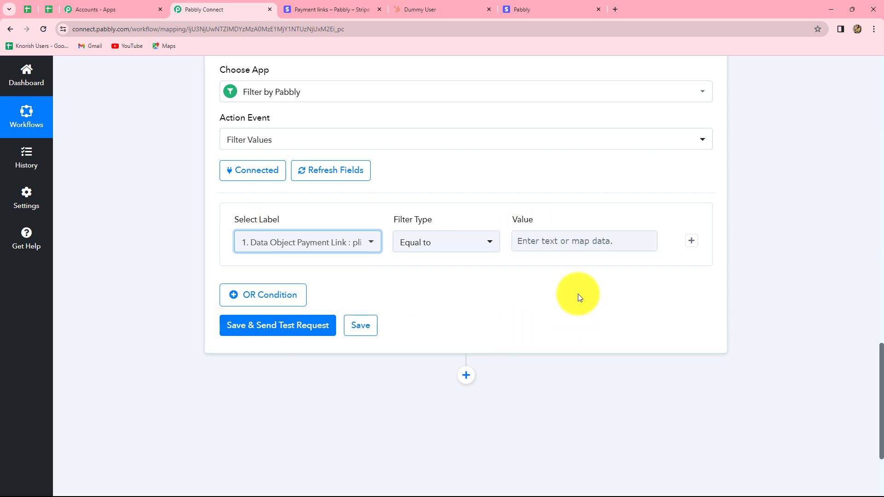
Copy the PHP Course payment link's ID from its Stripe page address into the Pabbly Connect filter condition's value.
{"action": "left_click", "coordinate": [543, 247]}
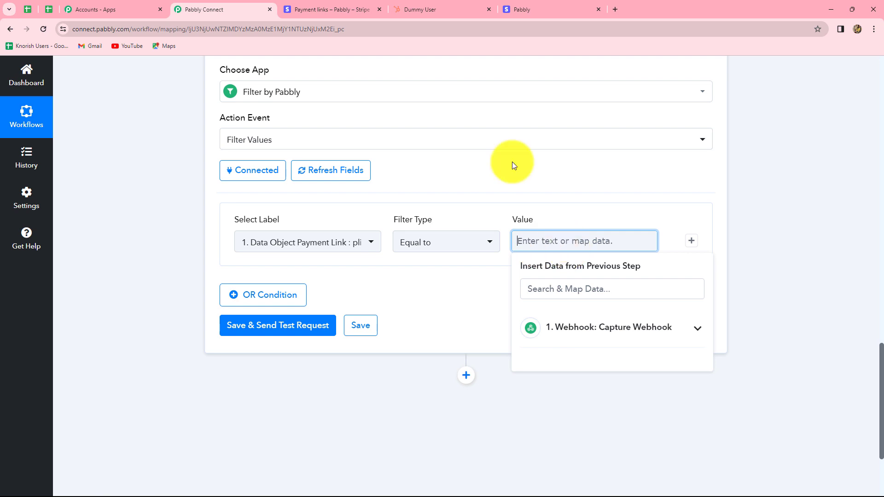
{"action": "left_click", "coordinate": [346, 1]}
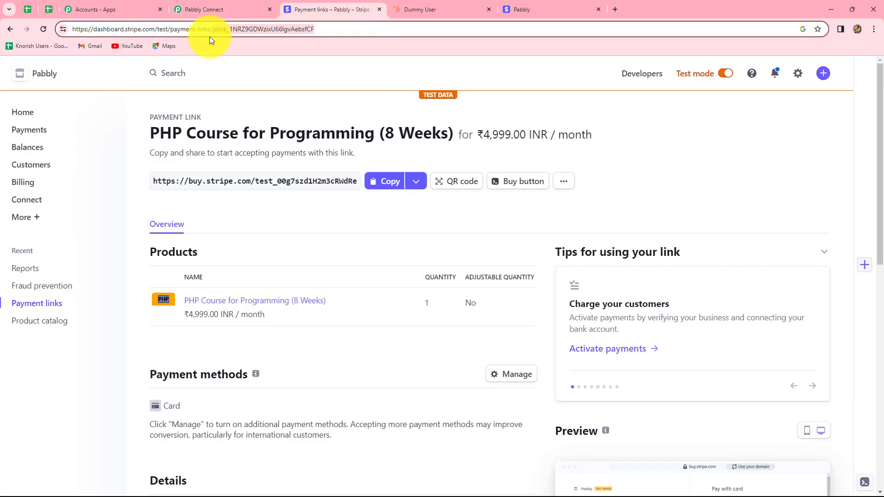
{"action": "left_click_drag", "start_coordinate": [213, 29], "coordinate": [314, 33]}
{"action": "key", "text": "ctrl+c"}
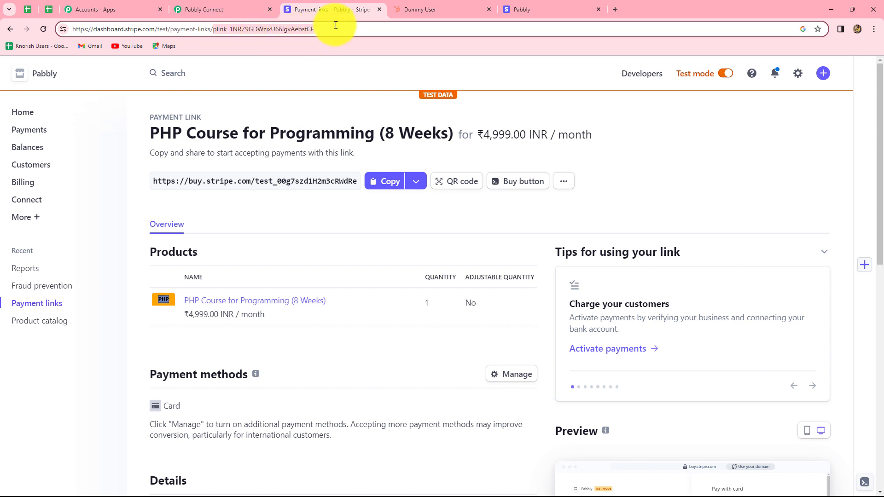
{"action": "left_click", "coordinate": [243, 12]}
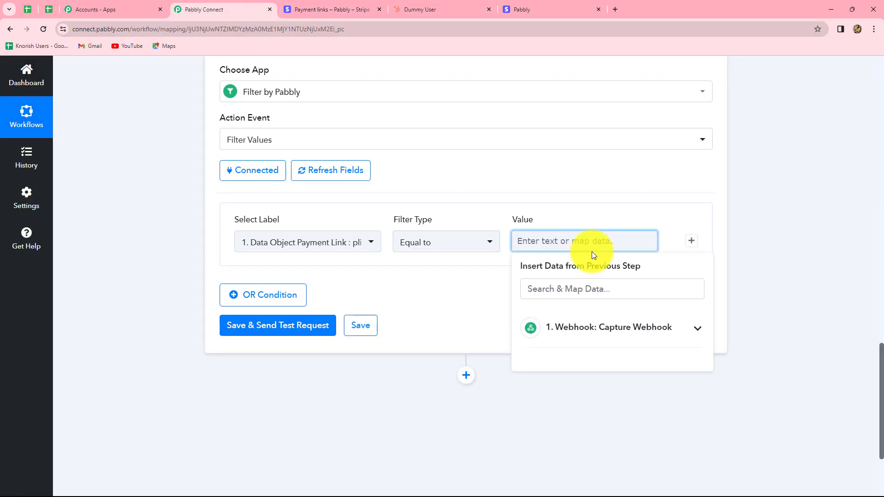
{"action": "key", "text": "ctrl+v"}
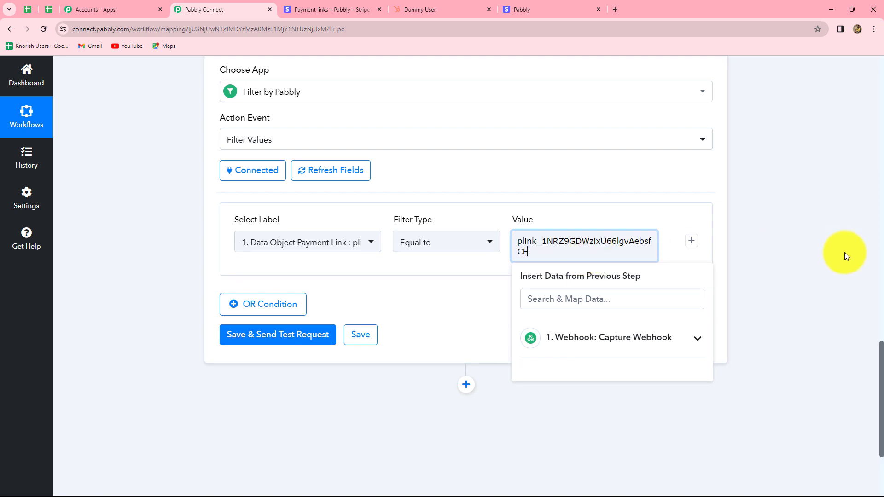
{"action": "left_click", "coordinate": [844, 252]}
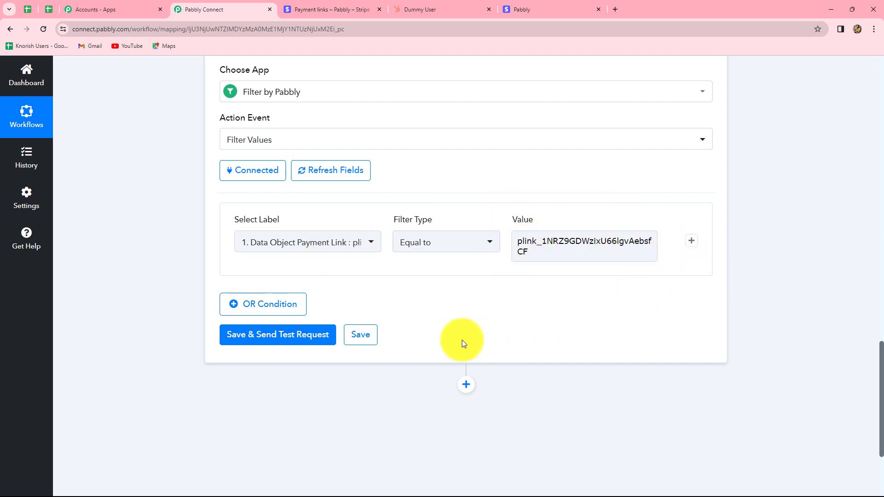
Save the filter step and send its test request, checking the payment link in Stripe before returning to Pabbly Connect.
{"action": "left_click", "coordinate": [304, 340]}
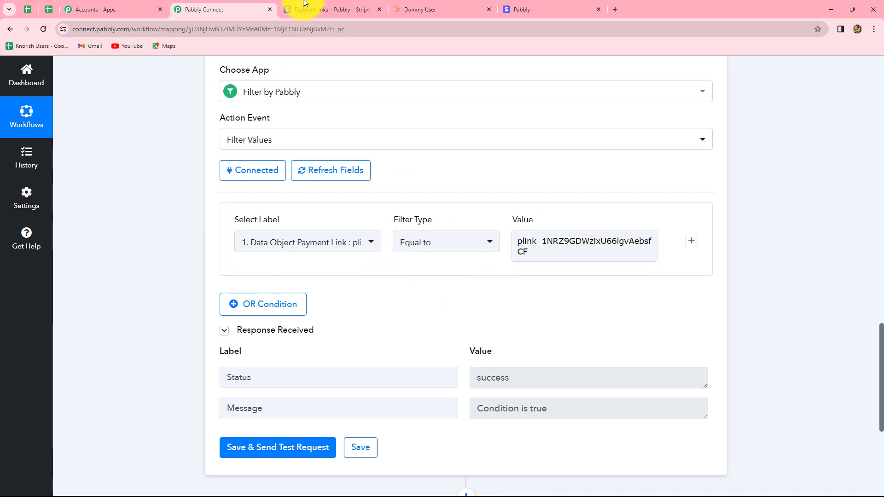
{"action": "left_click", "coordinate": [323, 9]}
{"action": "left_click", "coordinate": [227, 8]}
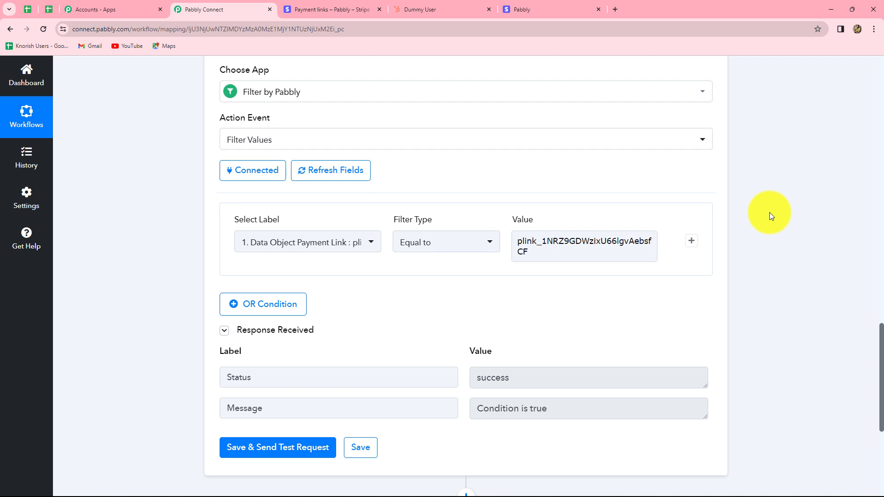
Add an action step after the filter using HubSpot CRM with the Search a Contact action event.
{"action": "scroll", "coordinate": [769, 212], "scroll_direction": "down", "scroll_amount": 3}
{"action": "scroll", "coordinate": [770, 215], "scroll_direction": "down", "scroll_amount": 2}
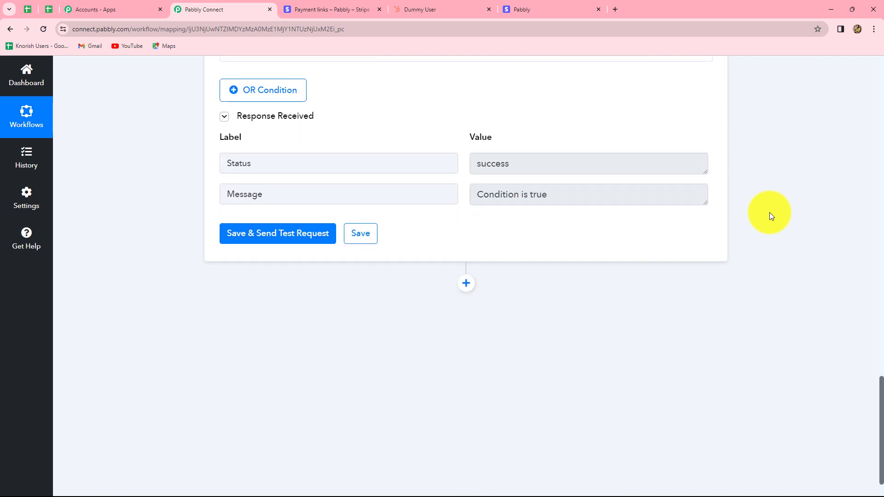
{"action": "scroll", "coordinate": [769, 211], "scroll_direction": "up", "scroll_amount": 9}
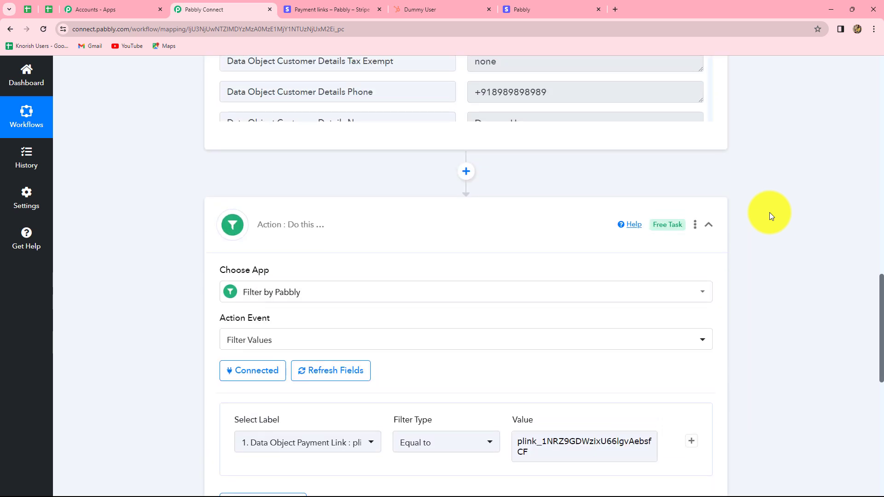
{"action": "scroll", "coordinate": [769, 216], "scroll_direction": "up", "scroll_amount": 6}
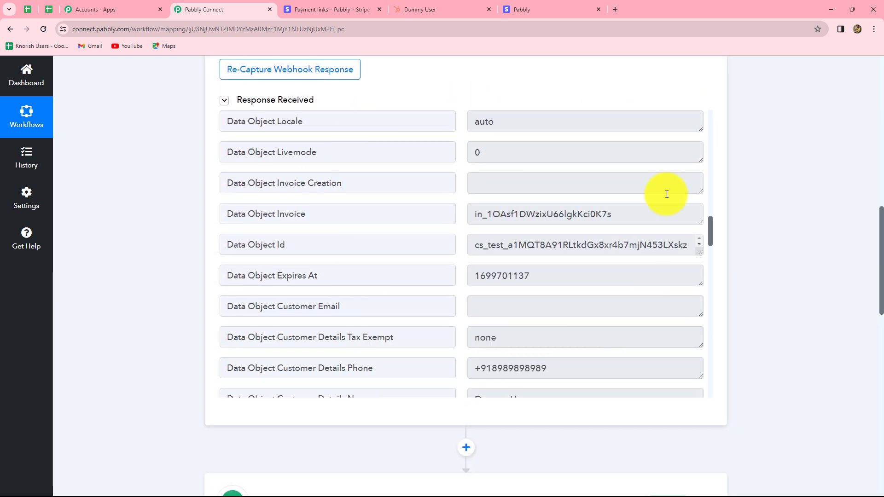
{"action": "scroll", "coordinate": [818, 280], "scroll_direction": "down", "scroll_amount": 5}
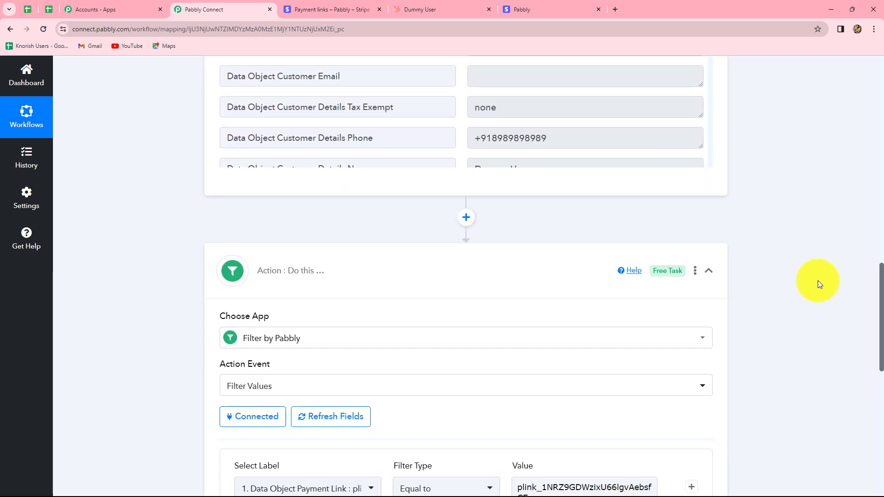
{"action": "scroll", "coordinate": [818, 284], "scroll_direction": "down", "scroll_amount": 11}
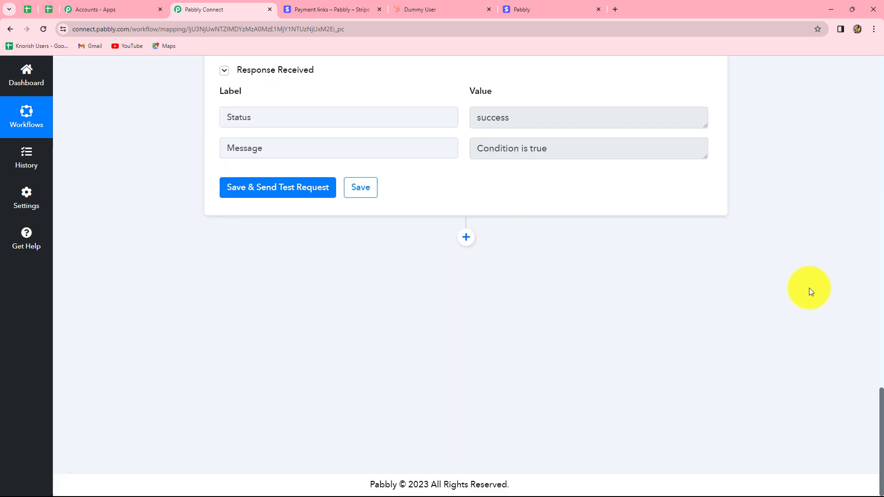
{"action": "left_click", "coordinate": [466, 239]}
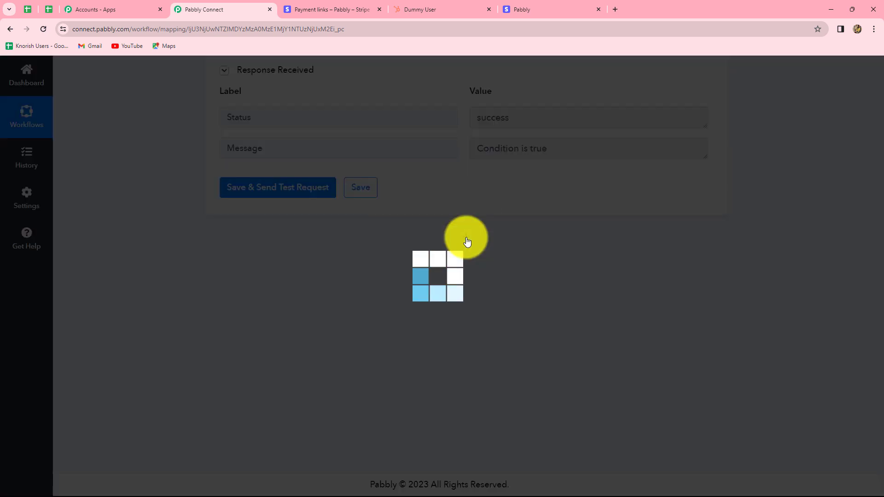
{"action": "type", "text": "Hub"}
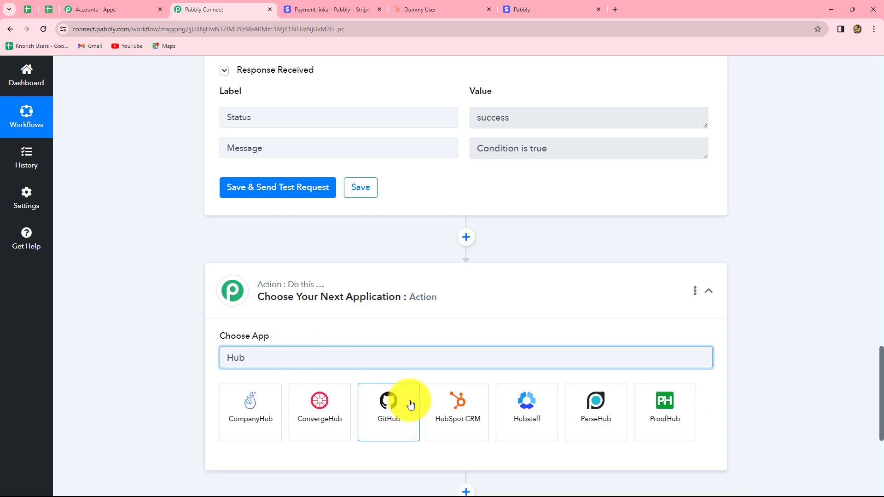
{"action": "left_click", "coordinate": [450, 427]}
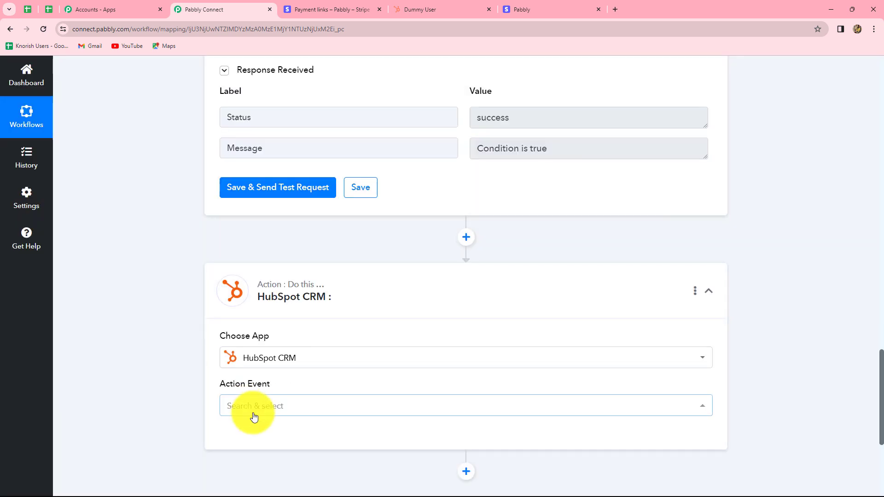
{"action": "left_click", "coordinate": [254, 411]}
{"action": "type", "text": "sear"}
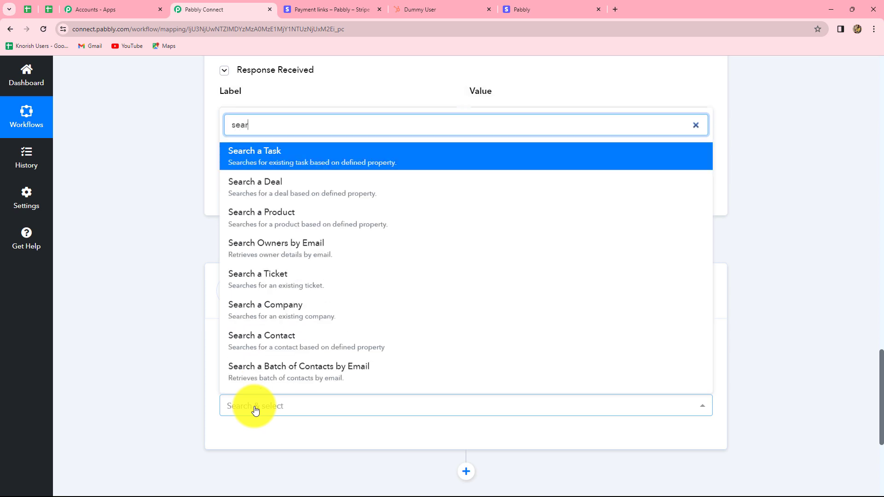
{"action": "left_click", "coordinate": [277, 343]}
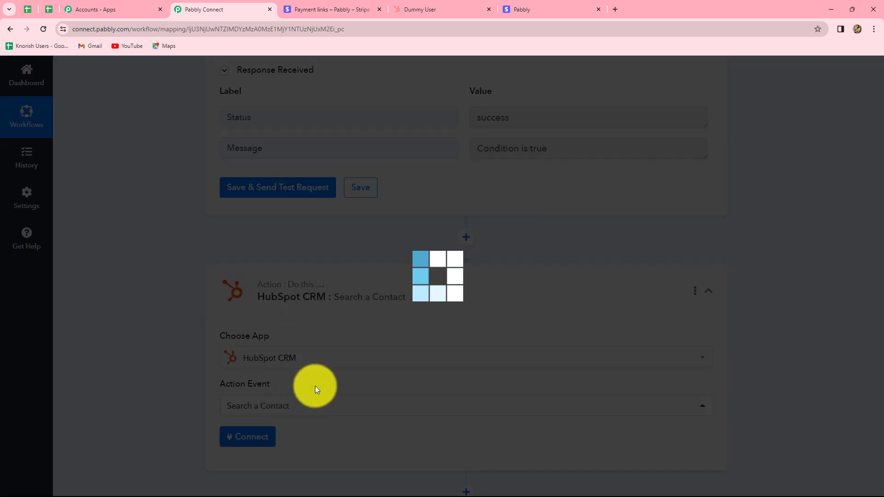
Connect the Search a Contact step to the HubSpot CRM account through a new connection.
{"action": "scroll", "coordinate": [363, 379], "scroll_direction": "down", "scroll_amount": 4}
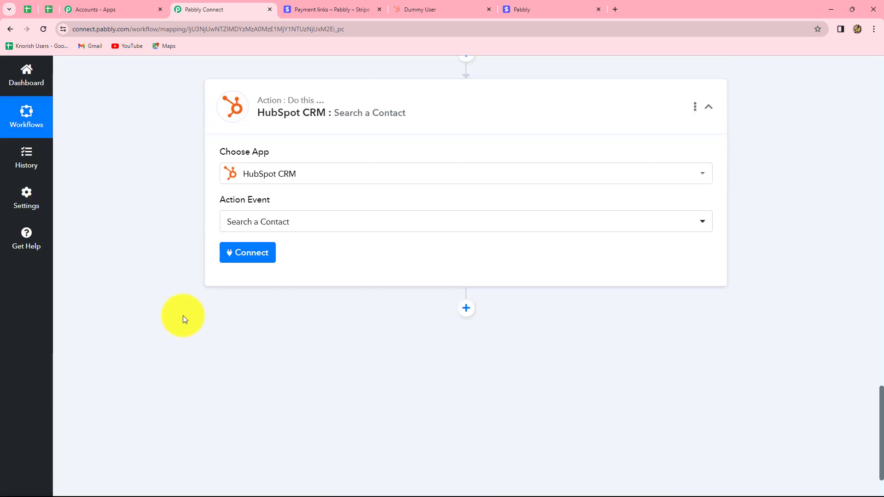
{"action": "left_click", "coordinate": [246, 257]}
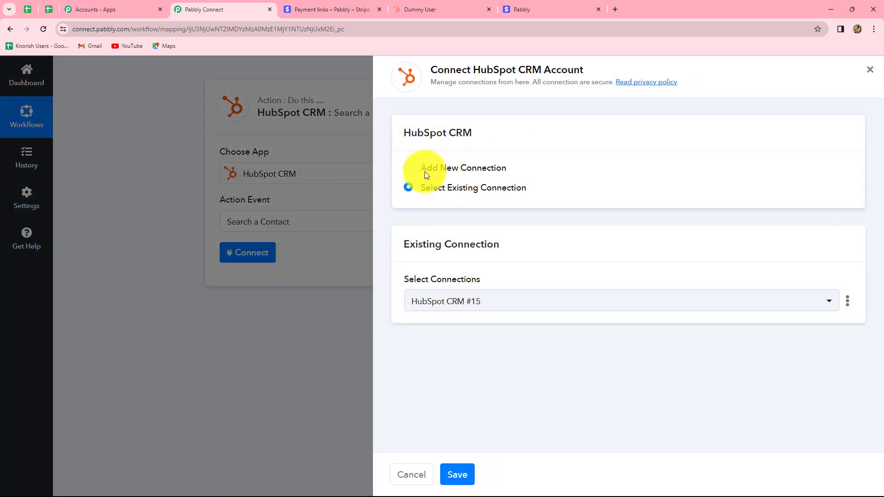
{"action": "left_click", "coordinate": [409, 168]}
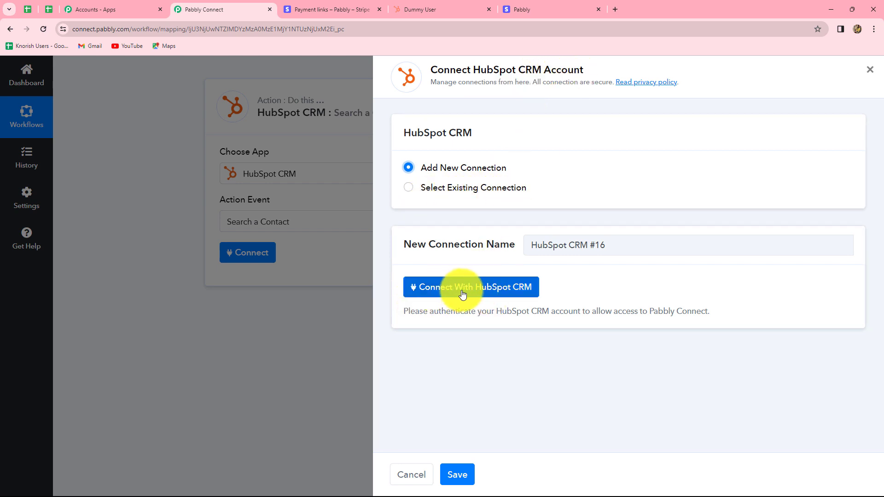
{"action": "left_click", "coordinate": [485, 292]}
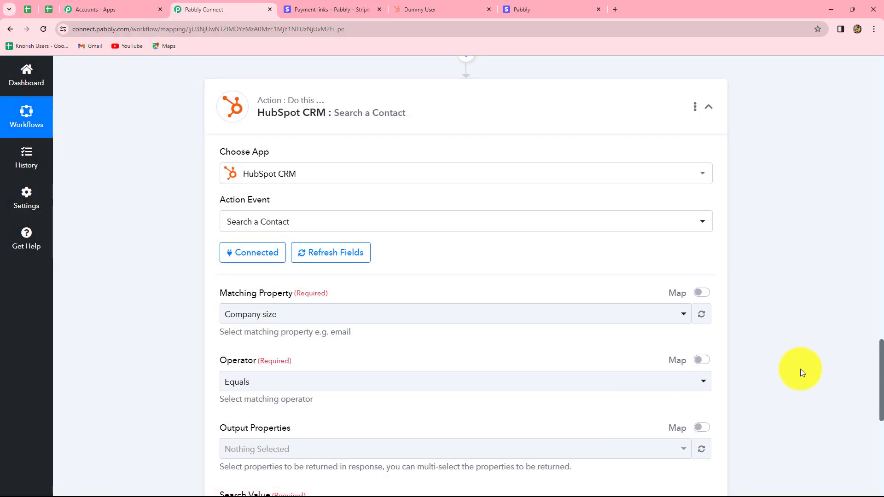
Set the matching property of the Search a Contact step to Email.
{"action": "scroll", "coordinate": [799, 368], "scroll_direction": "down", "scroll_amount": 1}
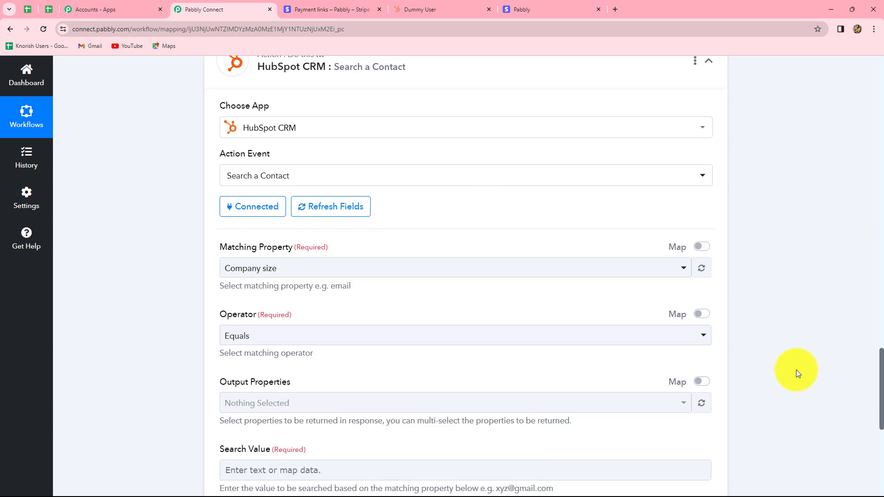
{"action": "scroll", "coordinate": [558, 193], "scroll_direction": "down", "scroll_amount": 4}
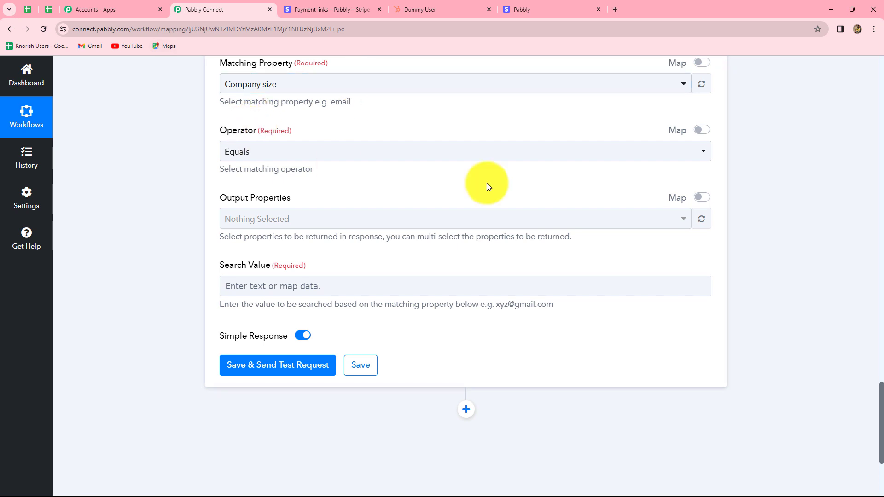
{"action": "scroll", "coordinate": [465, 291], "scroll_direction": "up", "scroll_amount": 3}
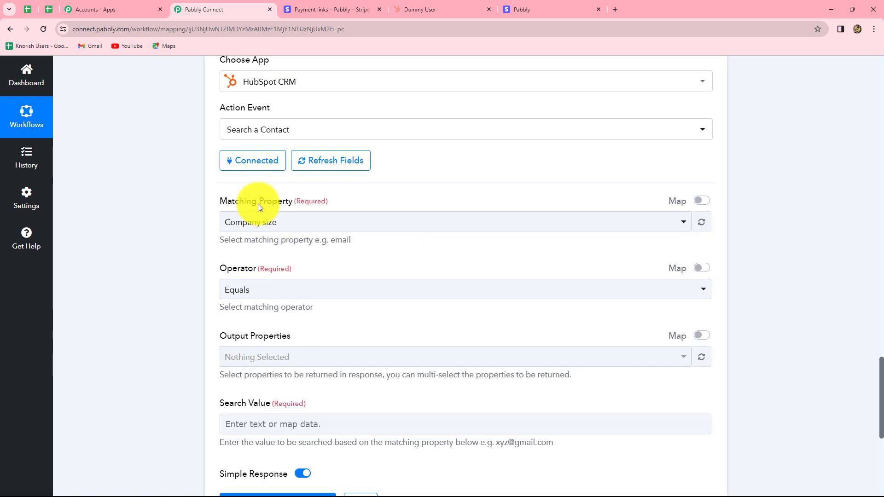
{"action": "left_click", "coordinate": [282, 222]}
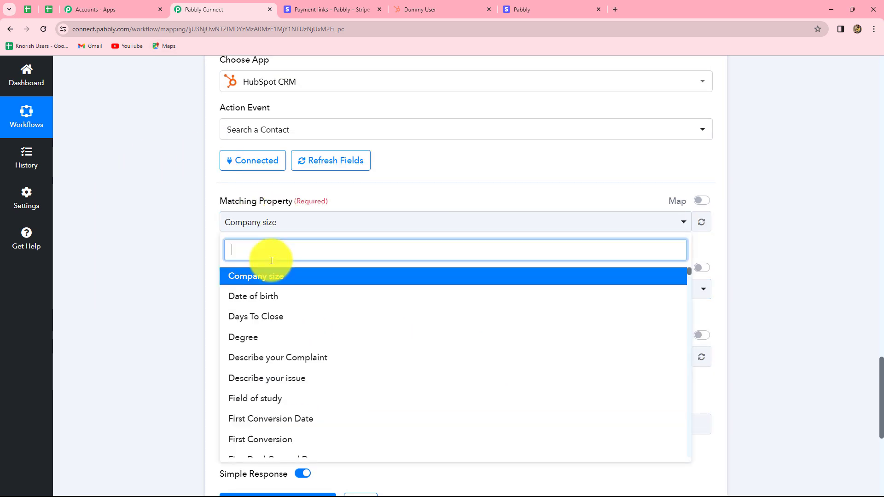
{"action": "type", "text": "email"}
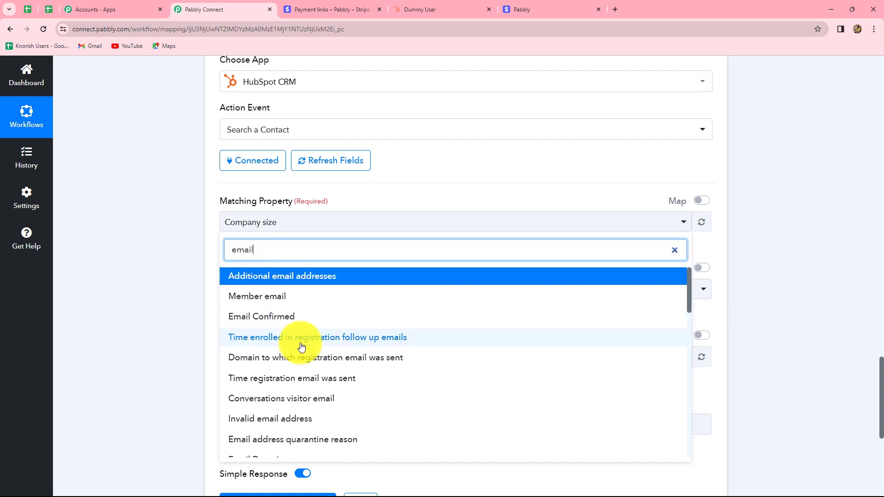
{"action": "scroll", "coordinate": [299, 345], "scroll_direction": "down", "scroll_amount": 10}
{"action": "left_click", "coordinate": [244, 309]}
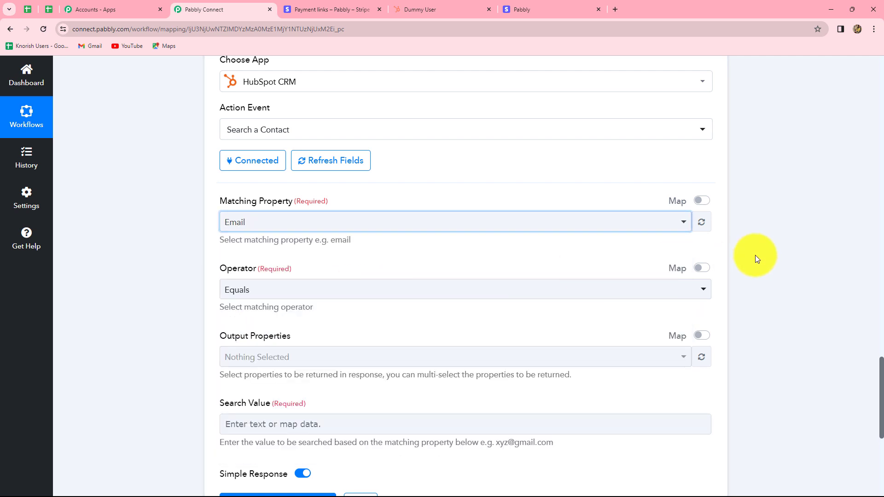
Choose Equals as the matching operator for the contact search.
{"action": "scroll", "coordinate": [374, 282], "scroll_direction": "down", "scroll_amount": 2}
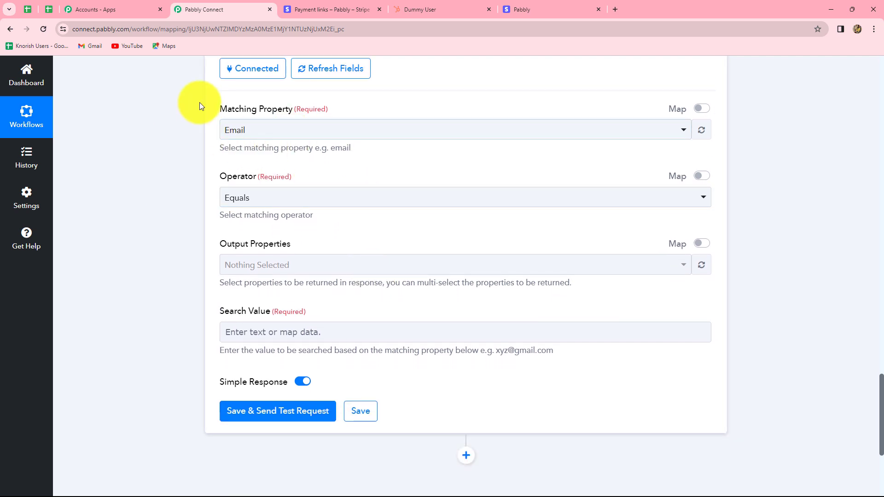
{"action": "scroll", "coordinate": [408, 205], "scroll_direction": "down", "scroll_amount": 2}
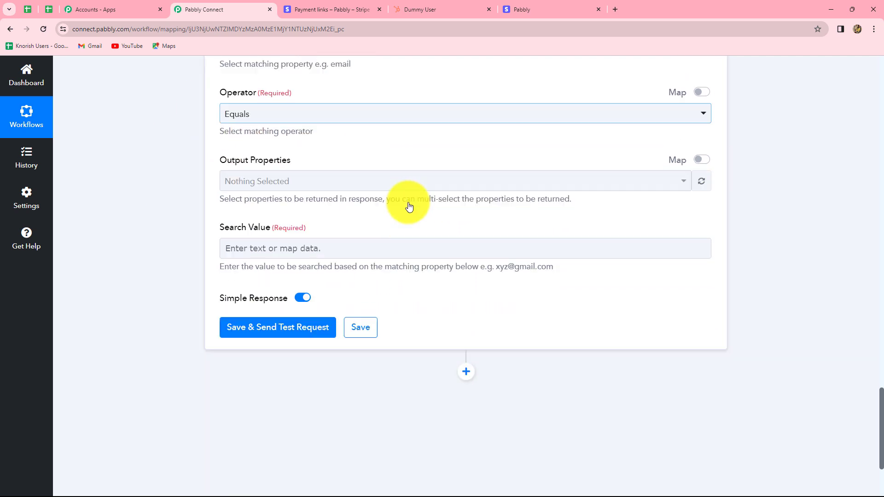
{"action": "left_click", "coordinate": [278, 113]}
{"action": "left_click", "coordinate": [251, 161]}
Map the search value to the Data Object Customer Details Email from the Stripe Checkout Completed step.
{"action": "scroll", "coordinate": [303, 118], "scroll_direction": "down", "scroll_amount": 3}
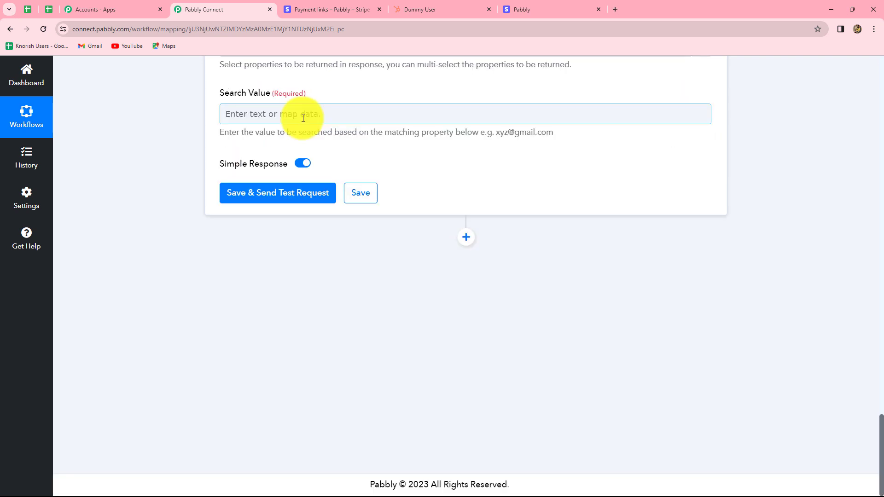
{"action": "left_click", "coordinate": [297, 115]}
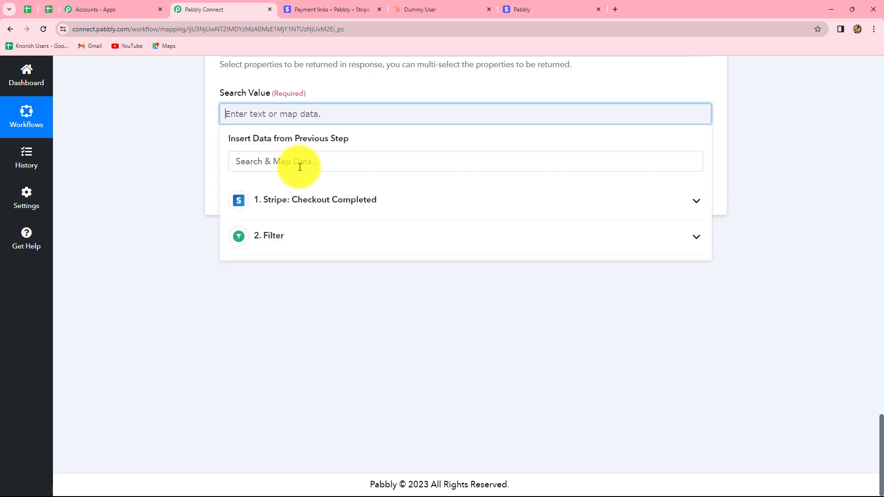
{"action": "left_click", "coordinate": [278, 207]}
{"action": "left_click", "coordinate": [274, 161]}
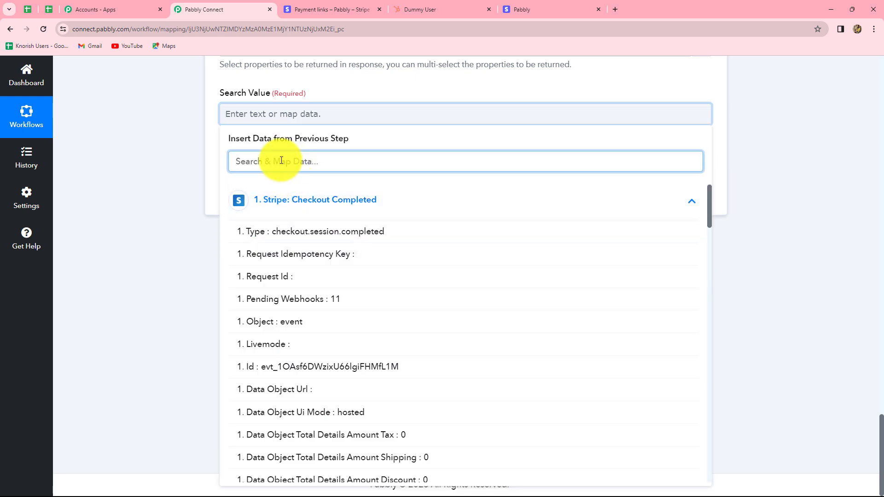
{"action": "type", "text": "email"}
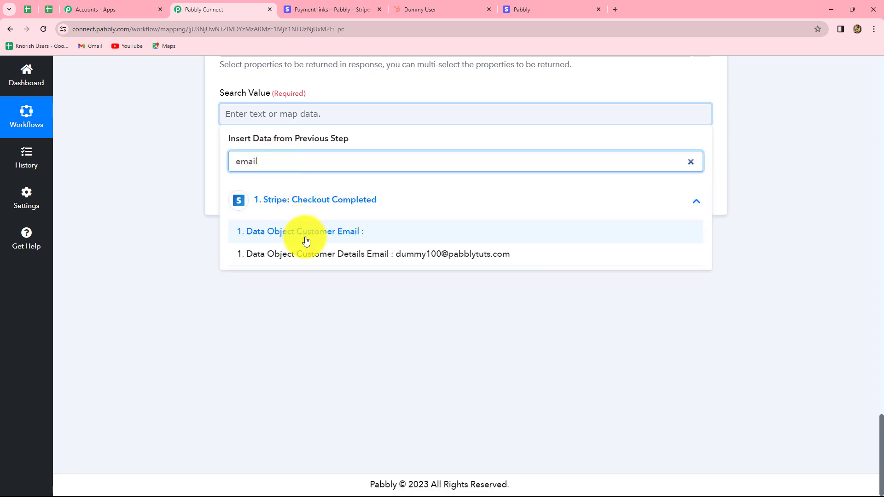
{"action": "left_click", "coordinate": [355, 252]}
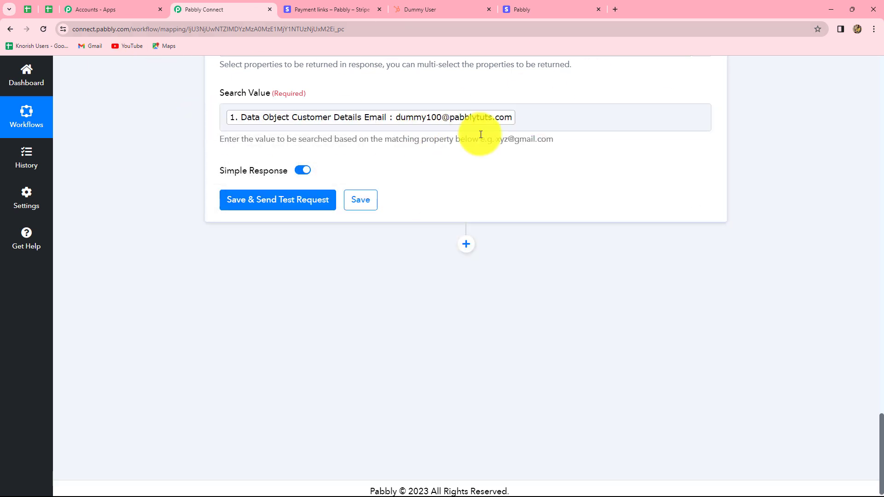
Save the contact search, send its test request and check the contact's Results 0 Id in the response.
{"action": "scroll", "coordinate": [595, 196], "scroll_direction": "up", "scroll_amount": 4}
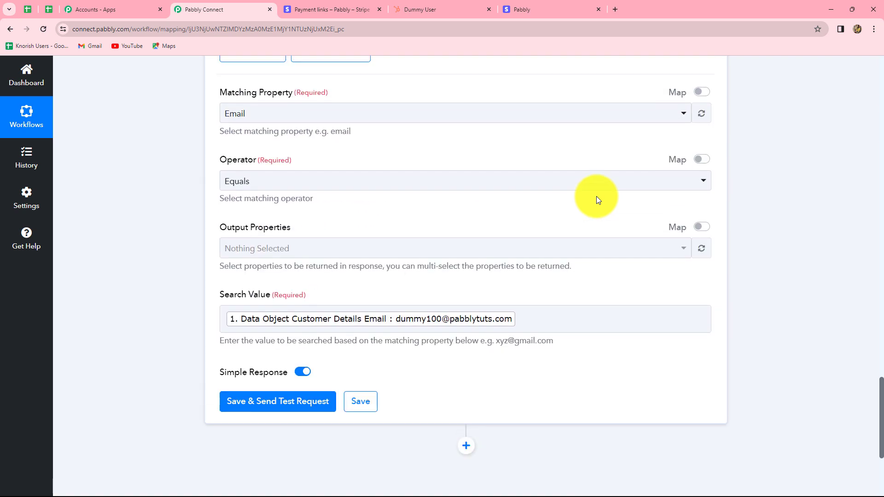
{"action": "scroll", "coordinate": [596, 196], "scroll_direction": "down", "scroll_amount": 2}
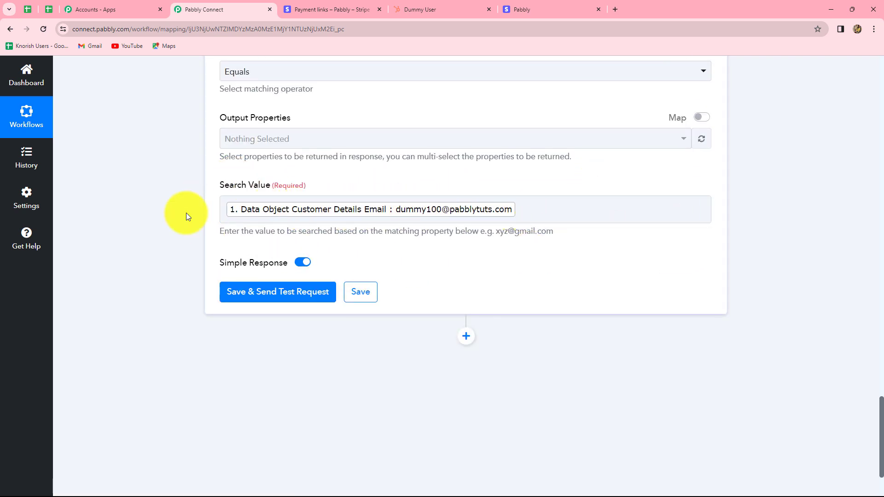
{"action": "scroll", "coordinate": [512, 243], "scroll_direction": "down", "scroll_amount": 2}
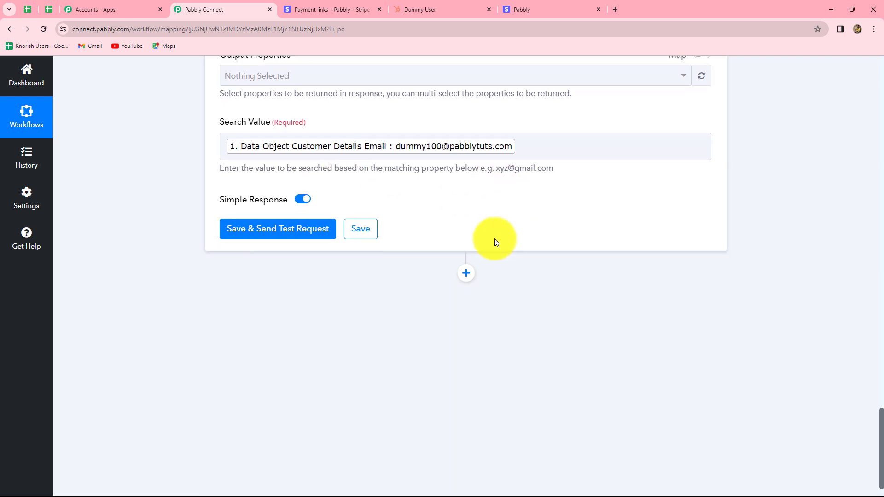
{"action": "left_click", "coordinate": [250, 204]}
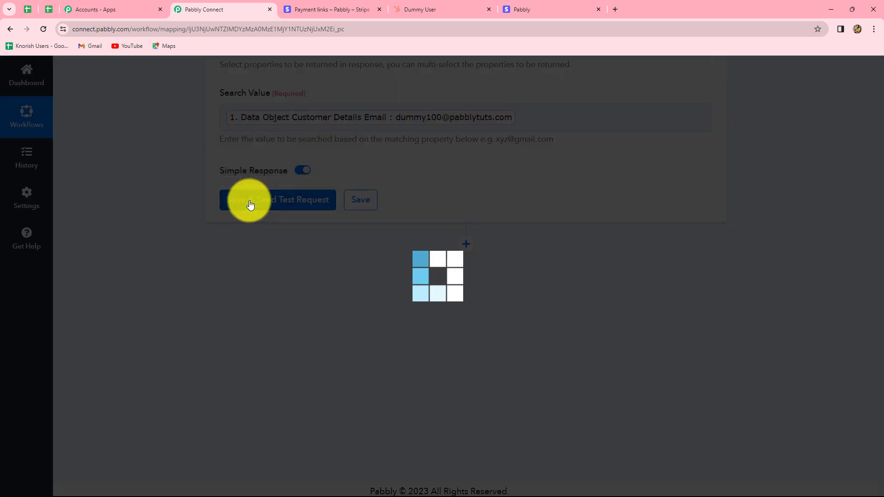
{"action": "scroll", "coordinate": [874, 256], "scroll_direction": "down", "scroll_amount": 4}
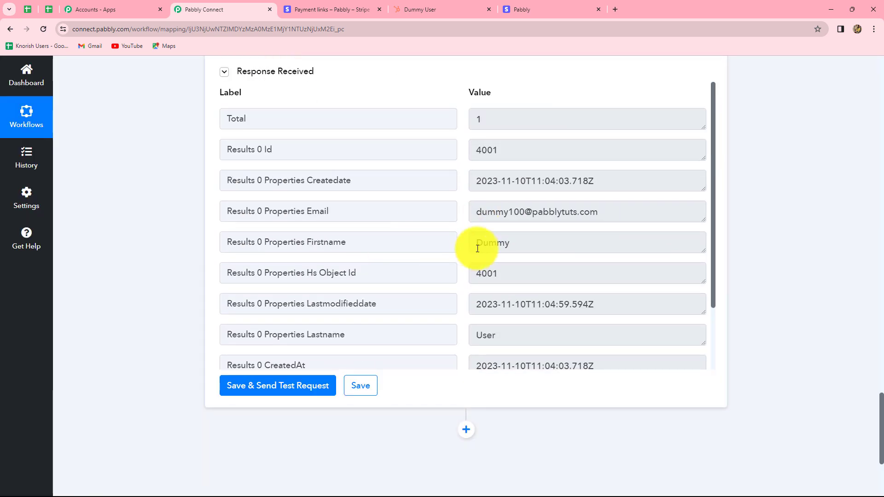
{"action": "left_click_drag", "start_coordinate": [477, 149], "coordinate": [518, 150]}
{"action": "left_click", "coordinate": [519, 149]}
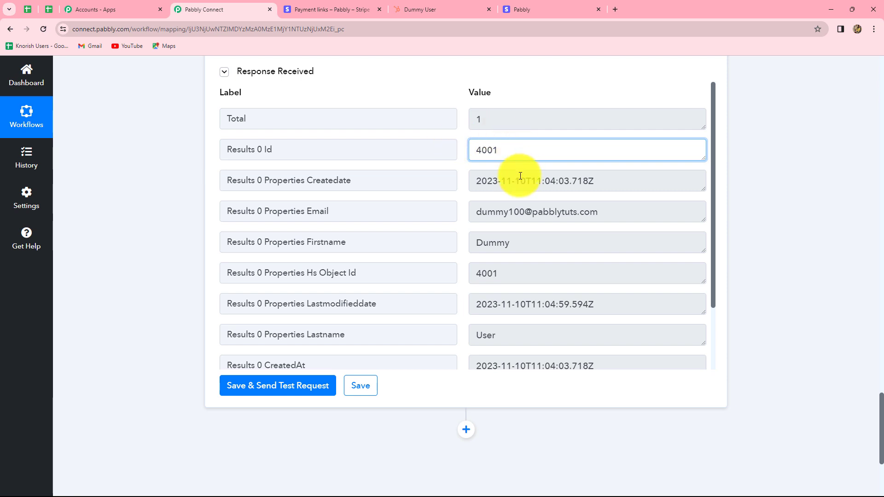
Add an action step after the contact search using HubSpot CRM with the Update a Contact action event.
{"action": "scroll", "coordinate": [810, 217], "scroll_direction": "down", "scroll_amount": 4}
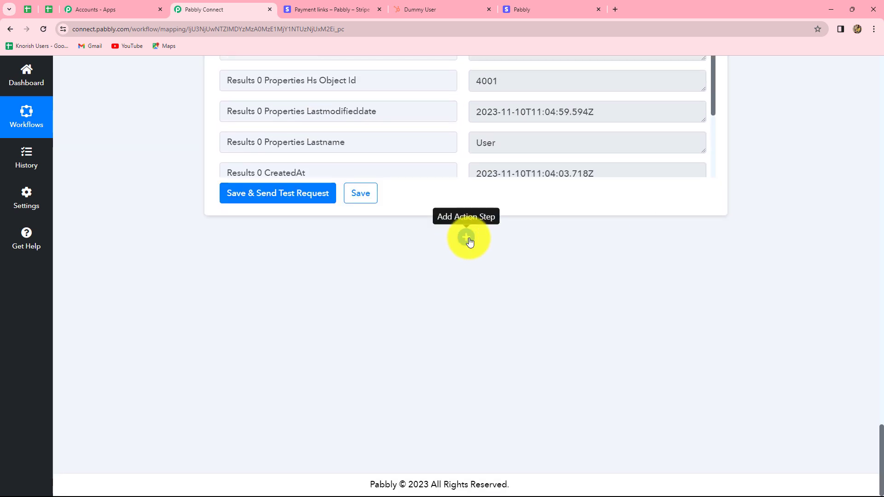
{"action": "left_click", "coordinate": [466, 238]}
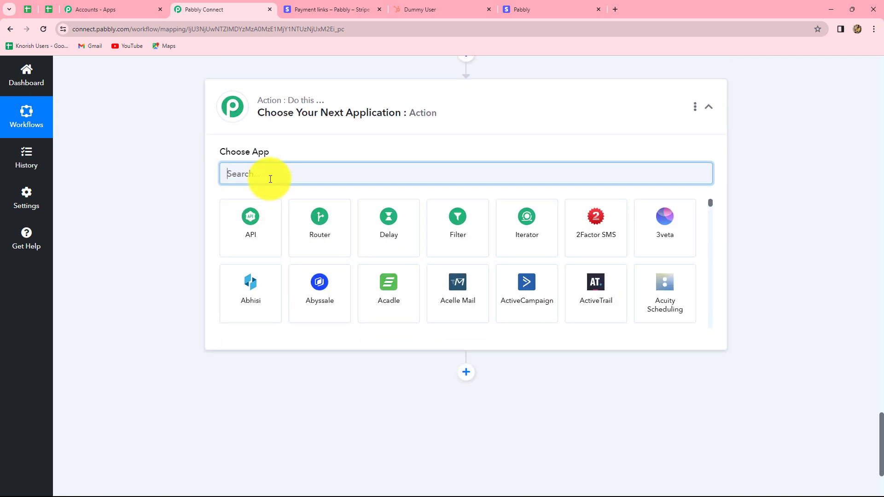
{"action": "type", "text": "Hub"}
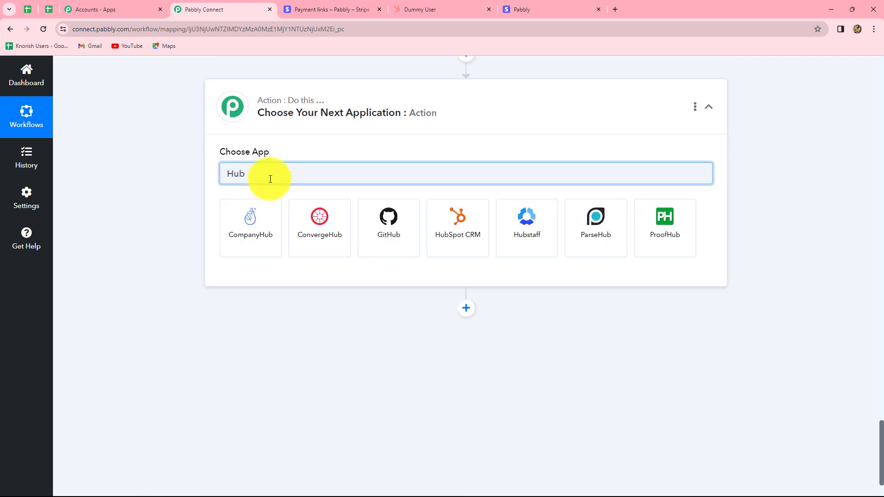
{"action": "left_click", "coordinate": [458, 226]}
{"action": "left_click", "coordinate": [253, 222]}
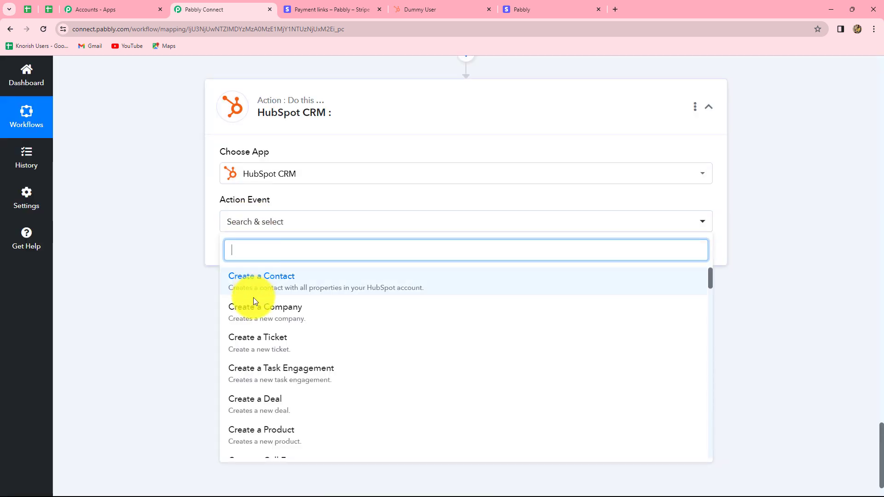
{"action": "type", "text": "u"}
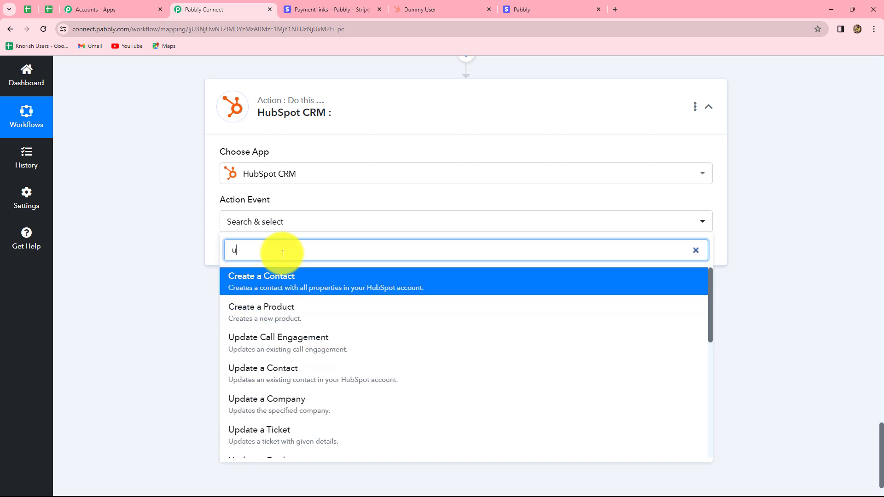
{"action": "type", "text": "pdate"}
{"action": "left_click", "coordinate": [285, 307]}
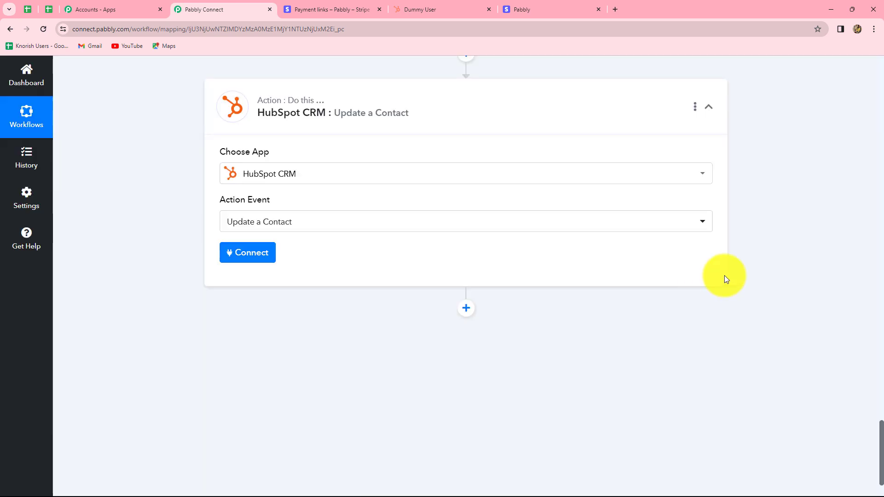
Connect the Update a Contact step through the existing HubSpot CRM #16 connection and look through its contact fields.
{"action": "left_click", "coordinate": [247, 256]}
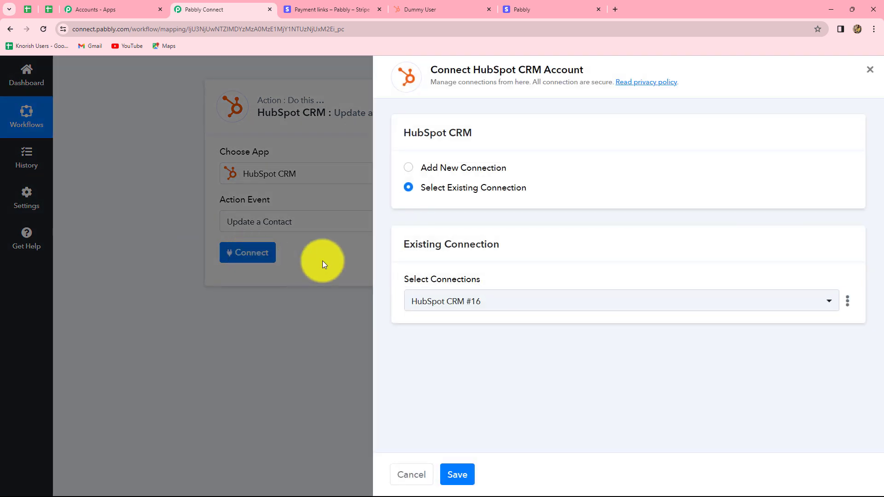
{"action": "left_click", "coordinate": [457, 475]}
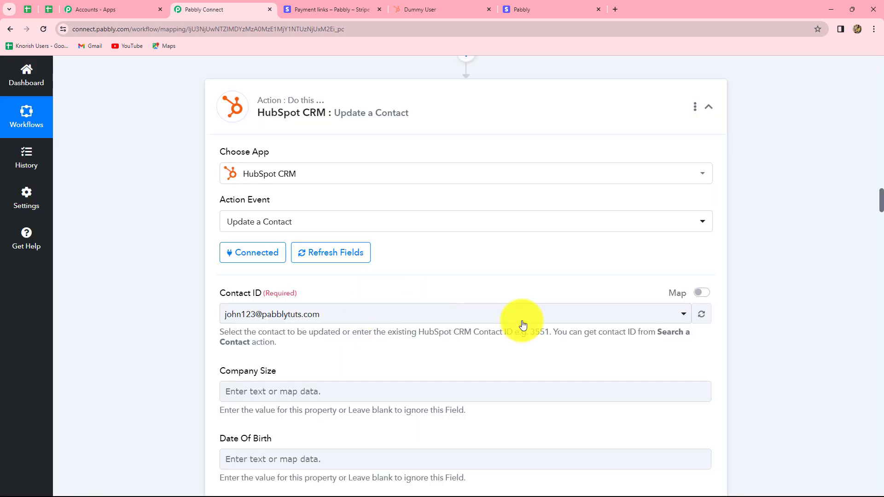
{"action": "scroll", "coordinate": [773, 329], "scroll_direction": "down", "scroll_amount": 13}
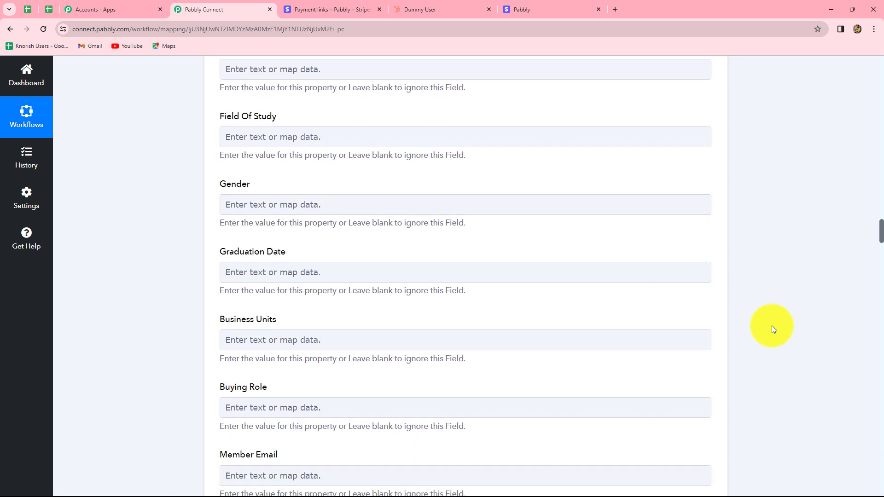
{"action": "scroll", "coordinate": [773, 329], "scroll_direction": "up", "scroll_amount": 14}
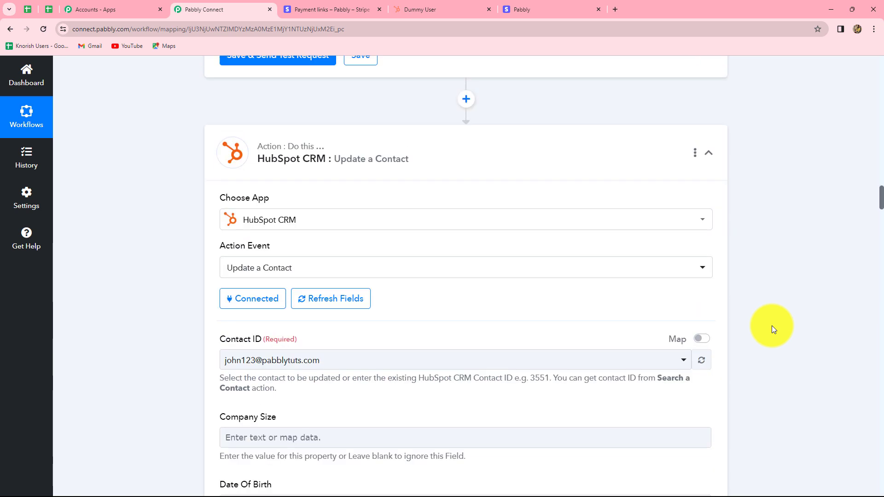
Enable mapping for the Contact ID and replace its preset value with Results 0 Id from the Search a Contact step.
{"action": "scroll", "coordinate": [771, 324], "scroll_direction": "down", "scroll_amount": 3}
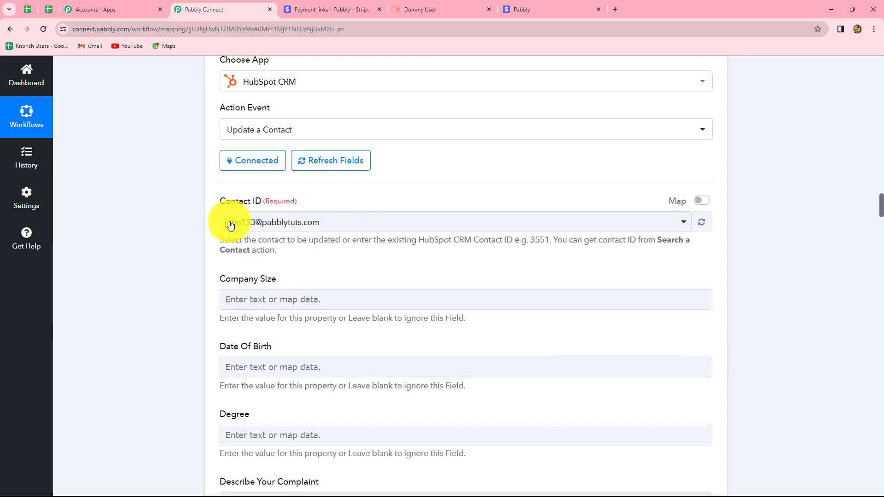
{"action": "scroll", "coordinate": [356, 266], "scroll_direction": "up", "scroll_amount": 11}
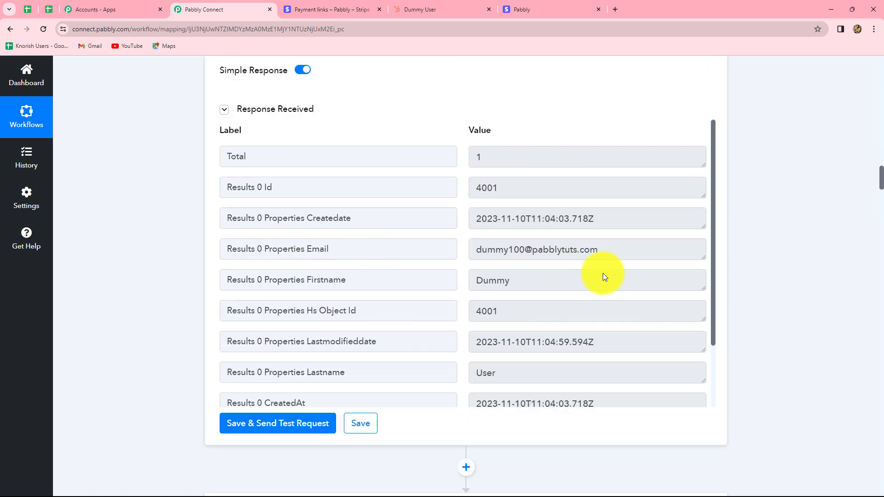
{"action": "scroll", "coordinate": [811, 292], "scroll_direction": "down", "scroll_amount": 14}
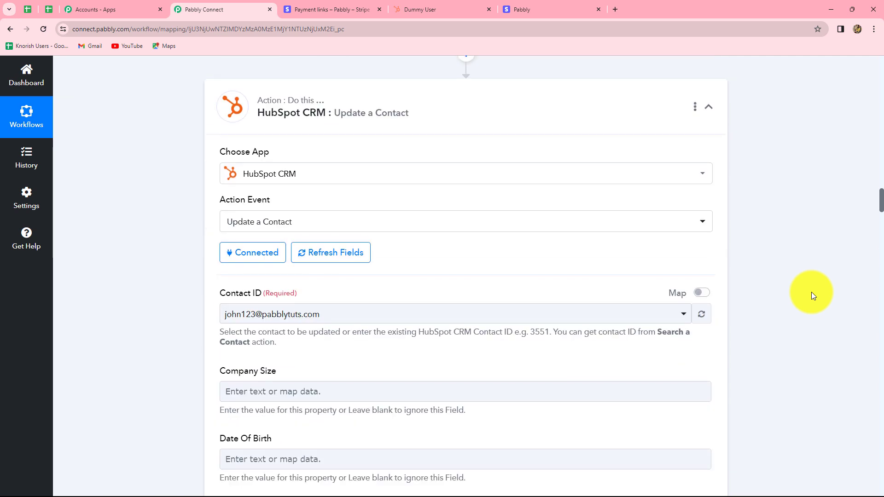
{"action": "scroll", "coordinate": [811, 292], "scroll_direction": "up", "scroll_amount": 2}
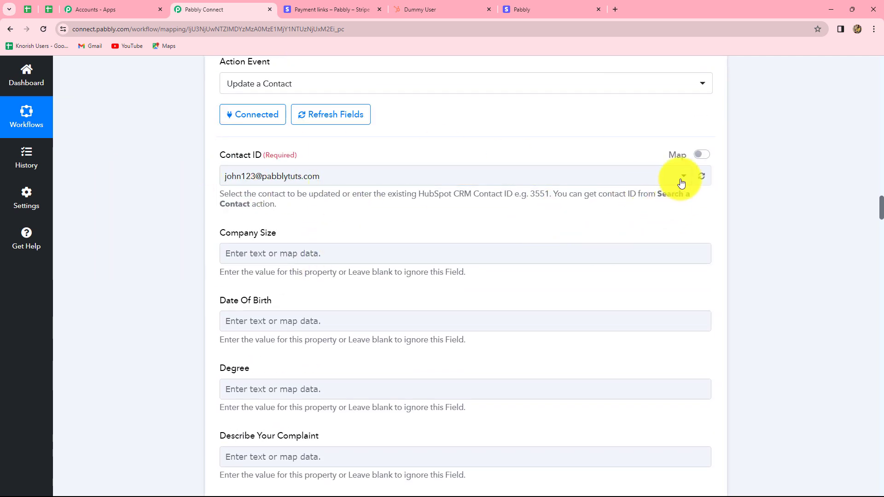
{"action": "left_click", "coordinate": [702, 156]}
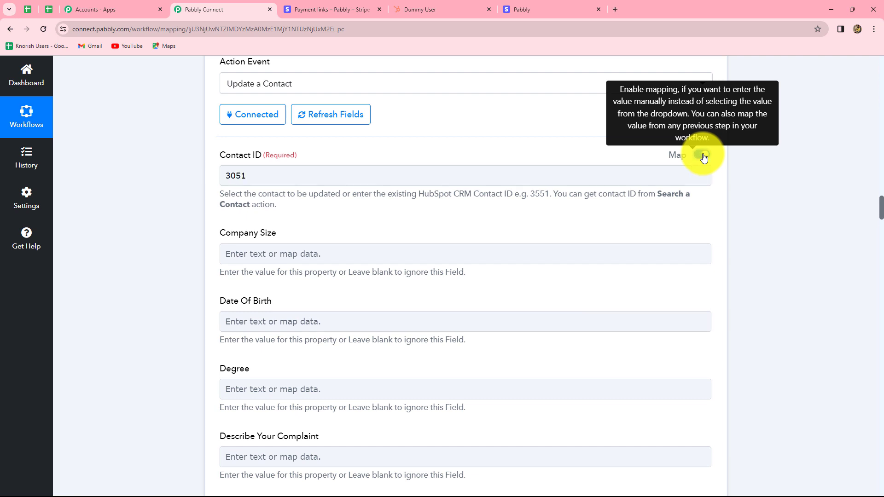
{"action": "left_click", "coordinate": [283, 177]}
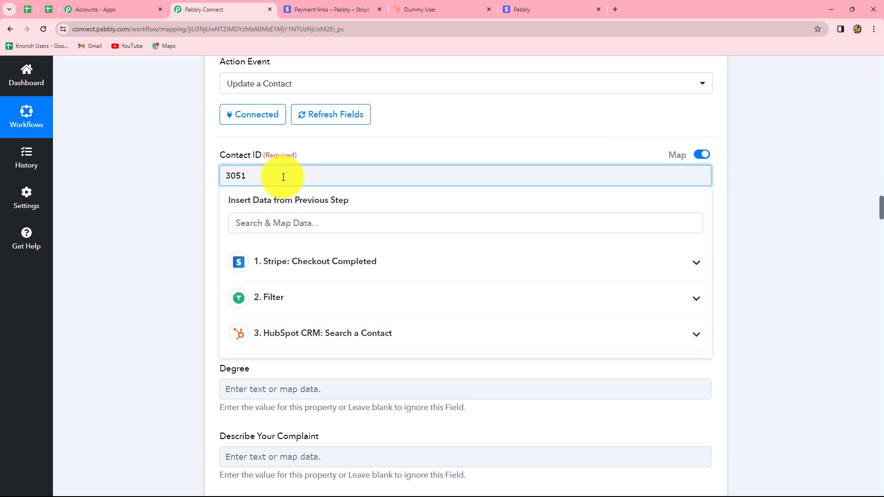
{"action": "key", "text": "BackSpace"}
{"action": "key", "text": "BackSpace"}
{"action": "key", "text": "BackSpace"}
{"action": "scroll", "coordinate": [805, 282], "scroll_direction": "down", "scroll_amount": 2}
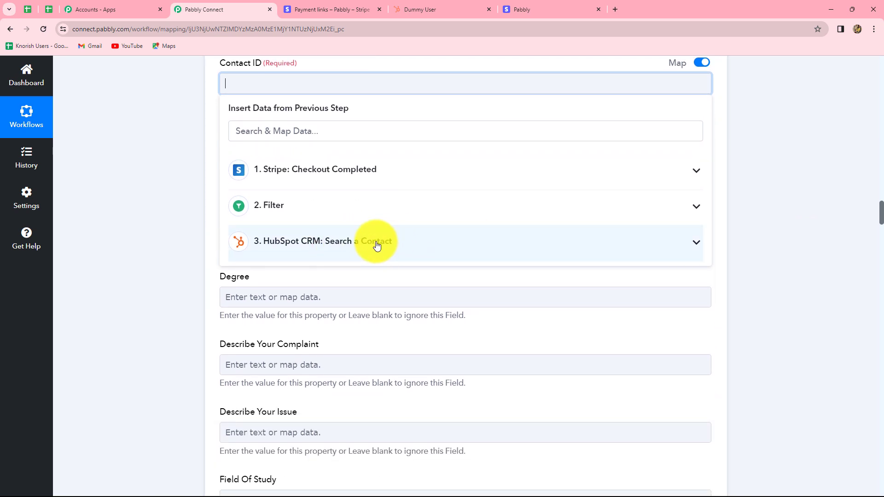
{"action": "left_click", "coordinate": [376, 245]}
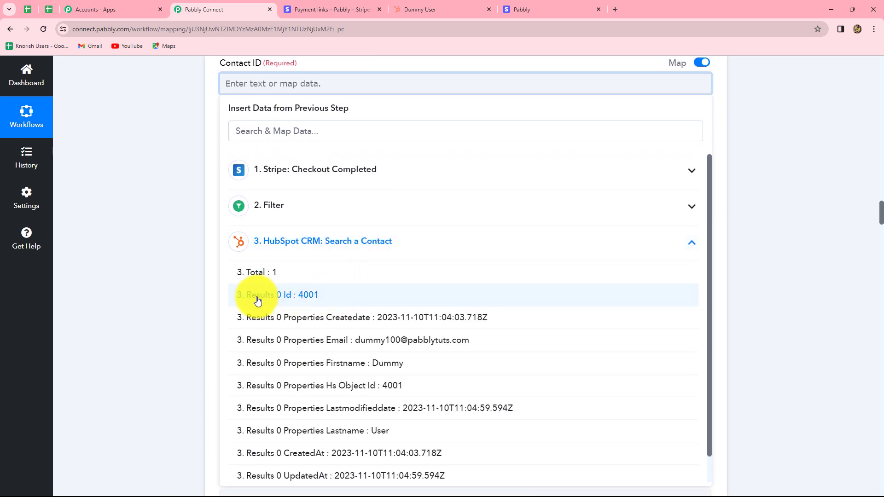
{"action": "left_click", "coordinate": [326, 296]}
{"action": "left_click", "coordinate": [738, 271]}
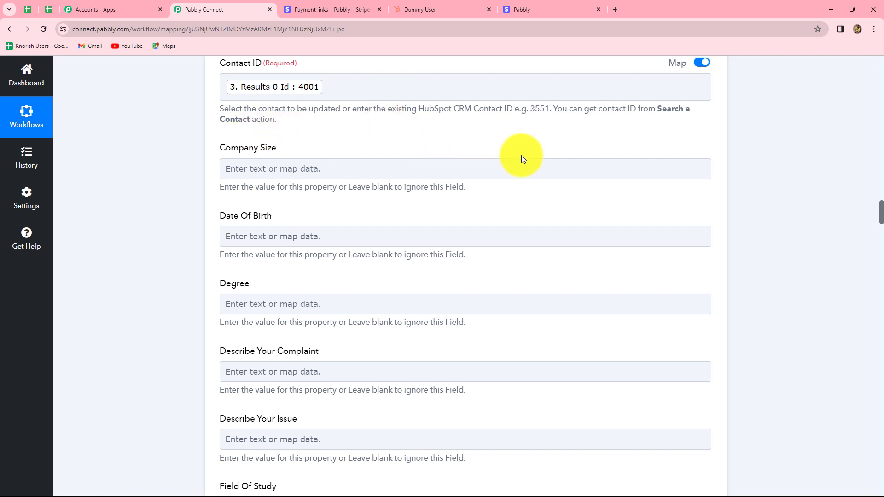
Map the contact's Email field to Results 0 Properties Email from the Search a Contact step.
{"action": "scroll", "coordinate": [802, 187], "scroll_direction": "up", "scroll_amount": 4}
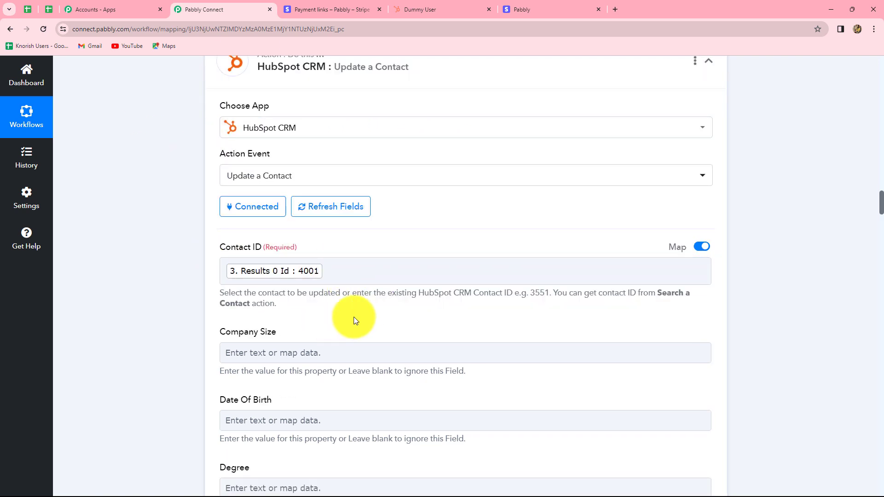
{"action": "scroll", "coordinate": [517, 289], "scroll_direction": "down", "scroll_amount": 19}
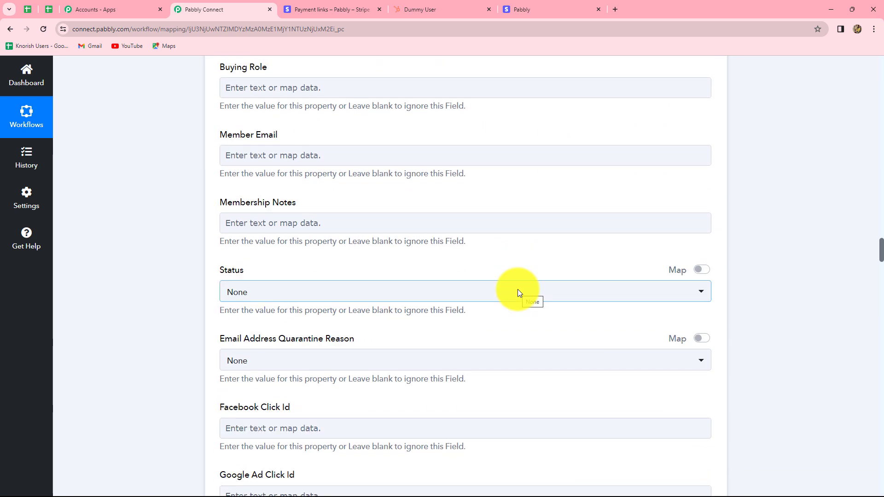
{"action": "scroll", "coordinate": [492, 191], "scroll_direction": "down", "scroll_amount": 7}
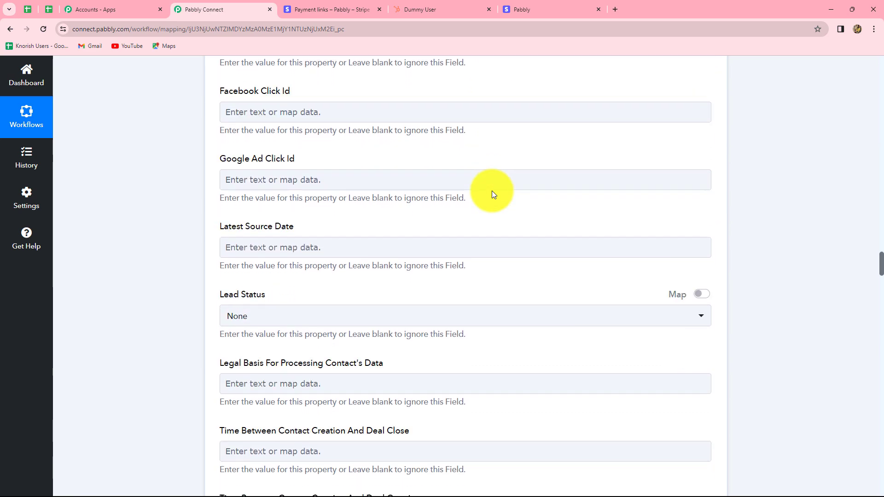
{"action": "scroll", "coordinate": [492, 191], "scroll_direction": "down", "scroll_amount": 20}
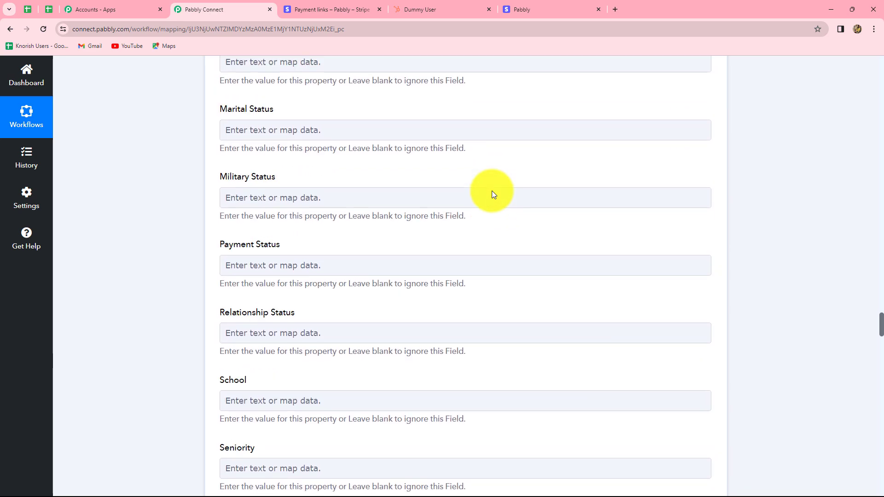
{"action": "scroll", "coordinate": [491, 190], "scroll_direction": "down", "scroll_amount": 12}
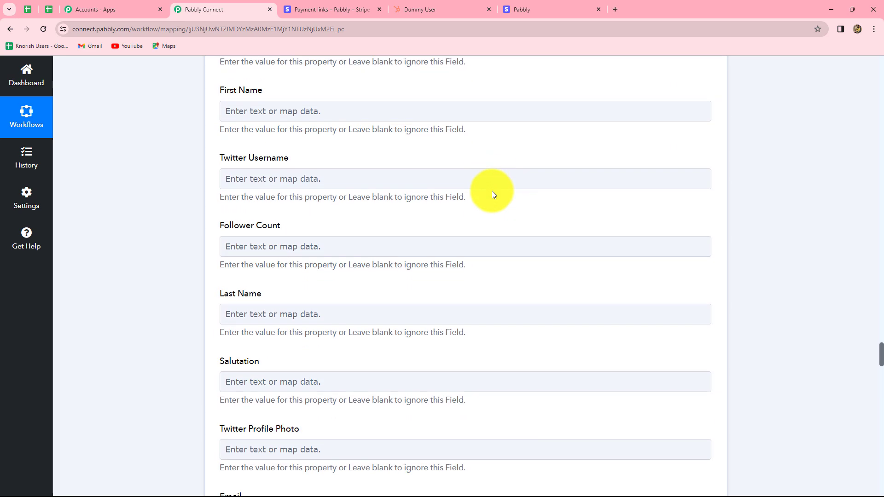
{"action": "scroll", "coordinate": [492, 191], "scroll_direction": "down", "scroll_amount": 3}
{"action": "scroll", "coordinate": [492, 191], "scroll_direction": "down", "scroll_amount": 7}
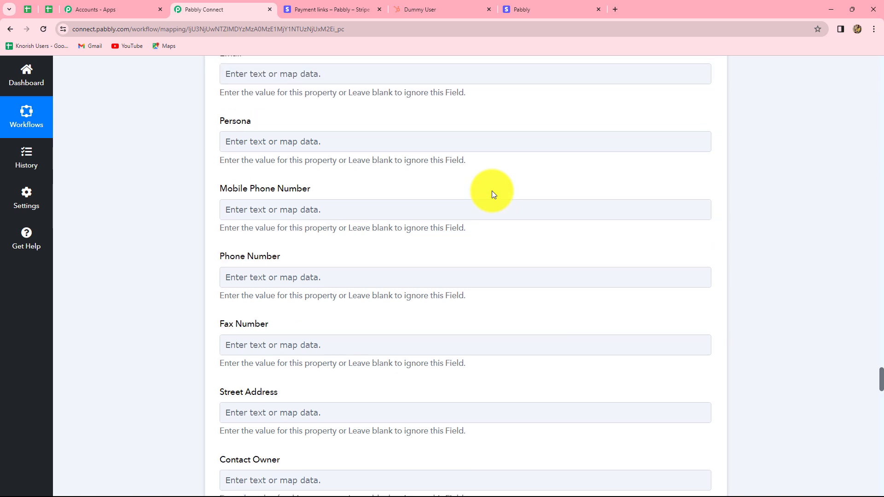
{"action": "scroll", "coordinate": [492, 191], "scroll_direction": "up", "scroll_amount": 2}
{"action": "left_click", "coordinate": [282, 159]}
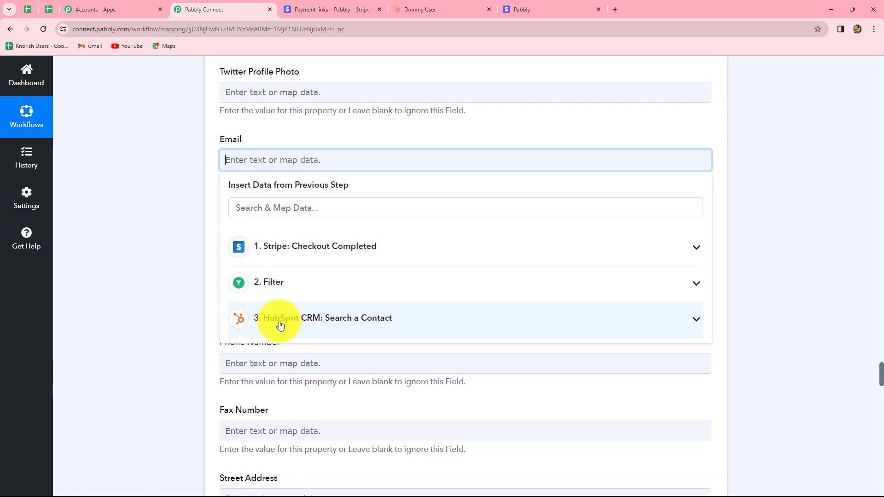
{"action": "left_click", "coordinate": [304, 324]}
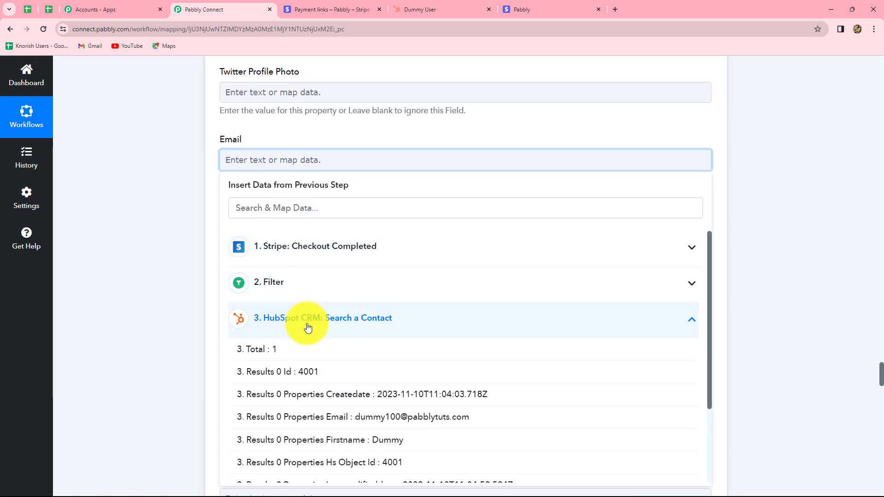
{"action": "left_click", "coordinate": [375, 417]}
{"action": "left_click", "coordinate": [745, 346]}
Map the First Name field to Results 0 Properties Firstname from the Search a Contact step.
{"action": "scroll", "coordinate": [573, 322], "scroll_direction": "up", "scroll_amount": 9}
{"action": "scroll", "coordinate": [572, 378], "scroll_direction": "down", "scroll_amount": 4}
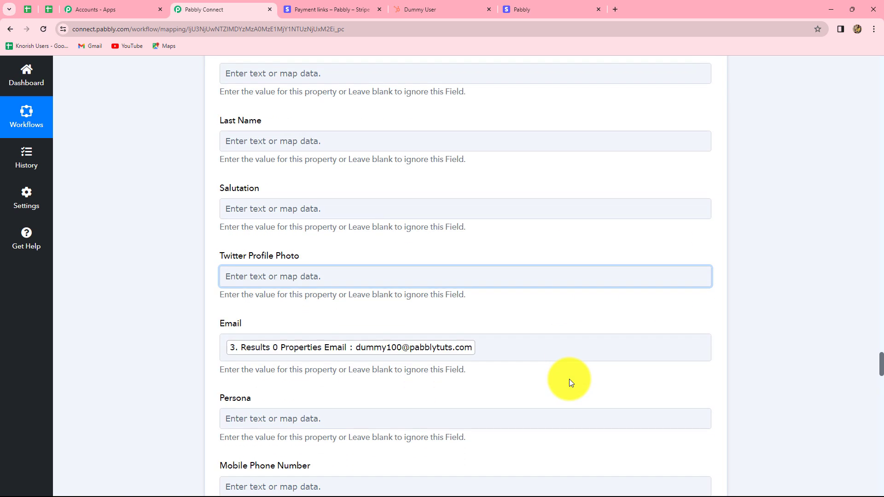
{"action": "scroll", "coordinate": [450, 389], "scroll_direction": "up", "scroll_amount": 3}
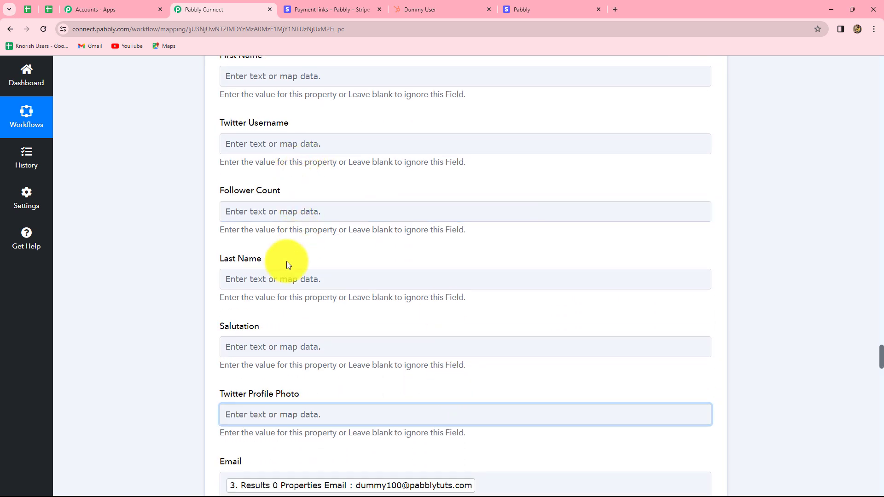
{"action": "scroll", "coordinate": [288, 241], "scroll_direction": "up", "scroll_amount": 3}
{"action": "left_click", "coordinate": [290, 216]}
{"action": "left_click", "coordinate": [335, 375]}
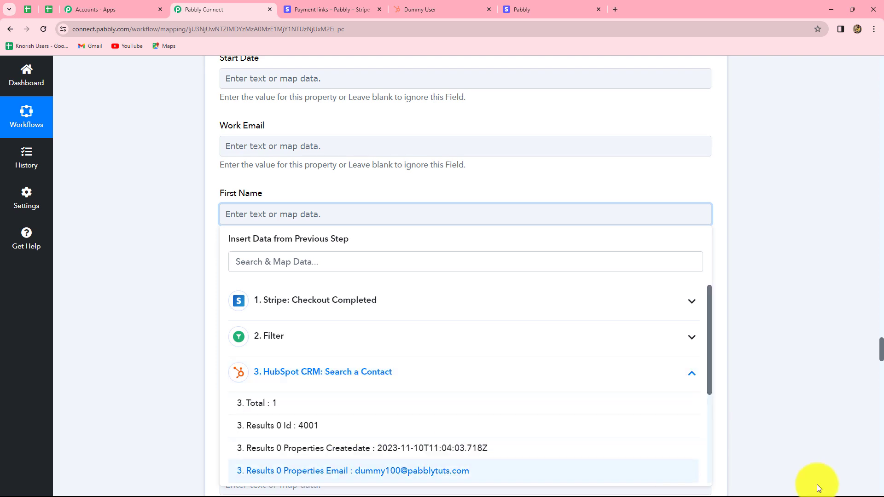
{"action": "scroll", "coordinate": [852, 417], "scroll_direction": "down", "scroll_amount": 2}
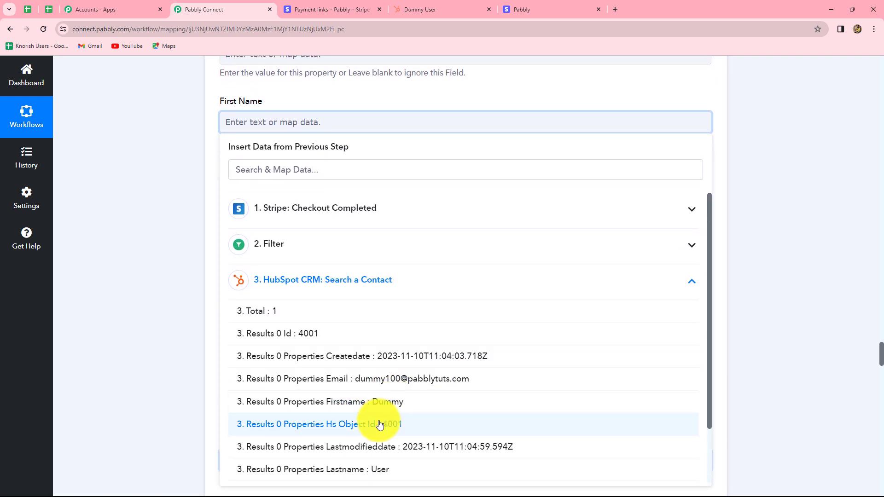
{"action": "left_click", "coordinate": [384, 404]}
{"action": "left_click", "coordinate": [757, 298]}
Map the Last Name field to Results 0 Properties Lastname from the Search a Contact step.
{"action": "scroll", "coordinate": [345, 287], "scroll_direction": "down", "scroll_amount": 3}
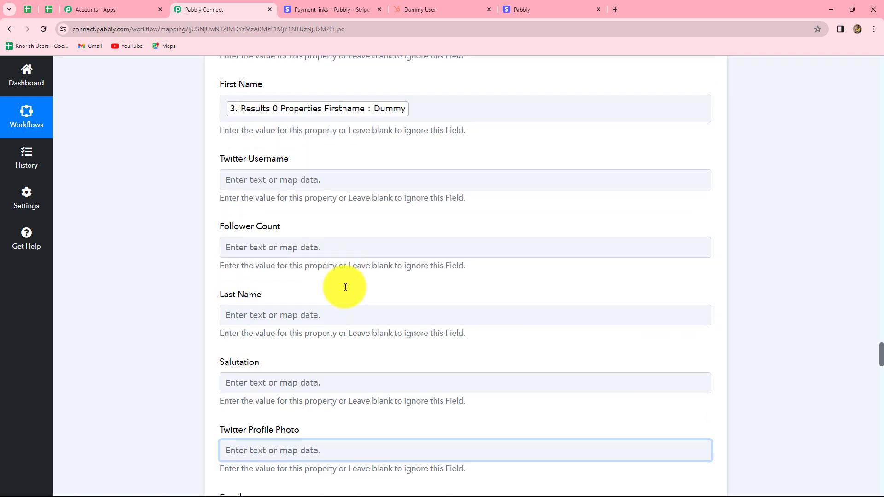
{"action": "scroll", "coordinate": [345, 287], "scroll_direction": "down", "scroll_amount": 2}
{"action": "left_click", "coordinate": [322, 101]}
{"action": "left_click", "coordinate": [301, 259]}
{"action": "left_click", "coordinate": [361, 441]}
Map the Mobile Phone Number field to Data Object Customer Details Phone from the Stripe Checkout Completed step, searching the data for "ph".
{"action": "scroll", "coordinate": [233, 267], "scroll_direction": "down", "scroll_amount": 4}
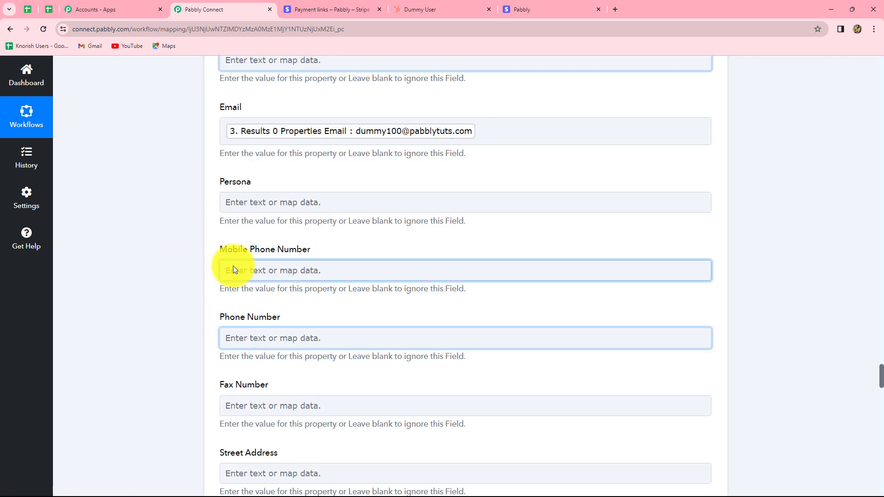
{"action": "left_click", "coordinate": [268, 270]}
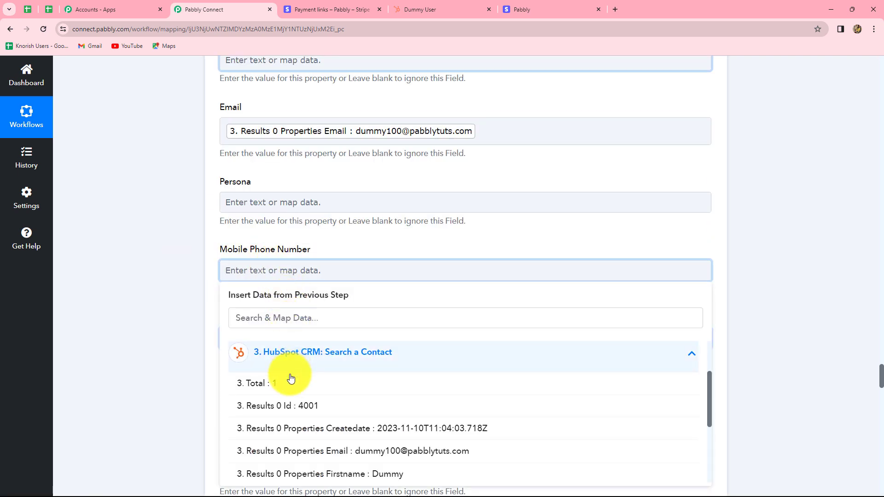
{"action": "left_click", "coordinate": [327, 354]}
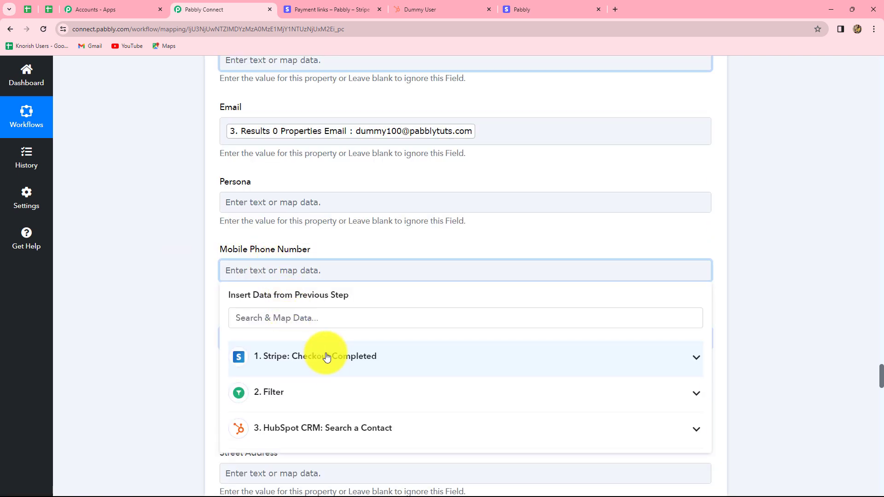
{"action": "left_click", "coordinate": [286, 355]}
{"action": "left_click", "coordinate": [288, 318]}
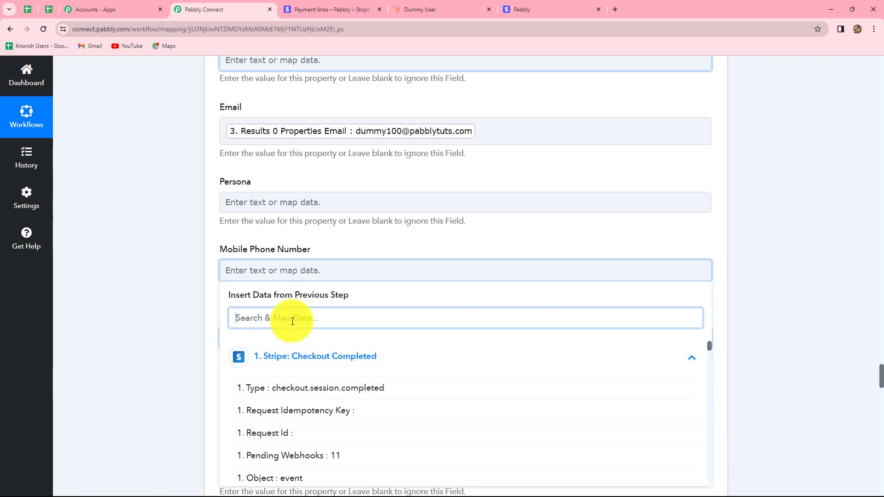
{"action": "type", "text": "ph"}
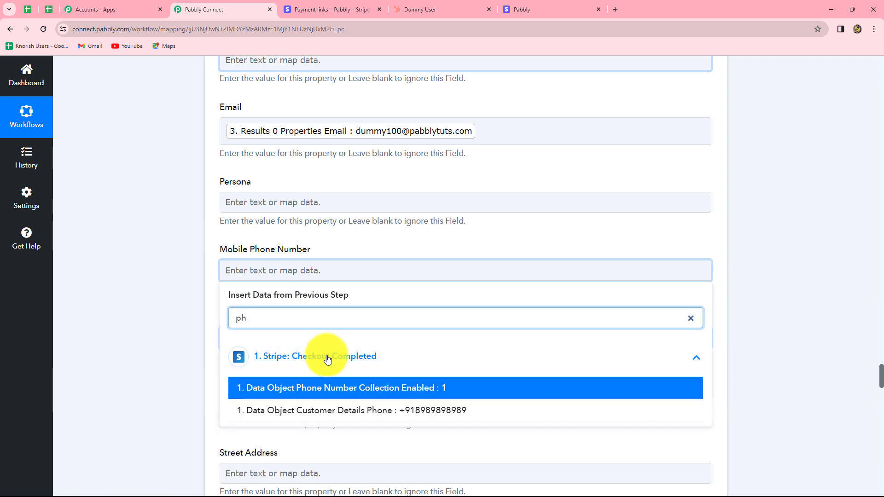
{"action": "left_click", "coordinate": [328, 410]}
Set the contact's Payment Status field to the fixed value "Completed".
{"action": "scroll", "coordinate": [305, 195], "scroll_direction": "down", "scroll_amount": 10}
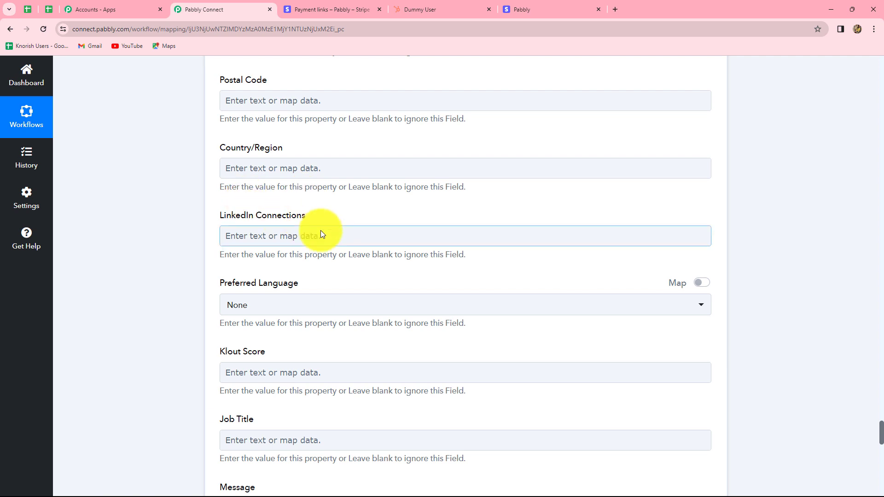
{"action": "scroll", "coordinate": [321, 230], "scroll_direction": "up", "scroll_amount": 3}
{"action": "scroll", "coordinate": [320, 234], "scroll_direction": "up", "scroll_amount": 1}
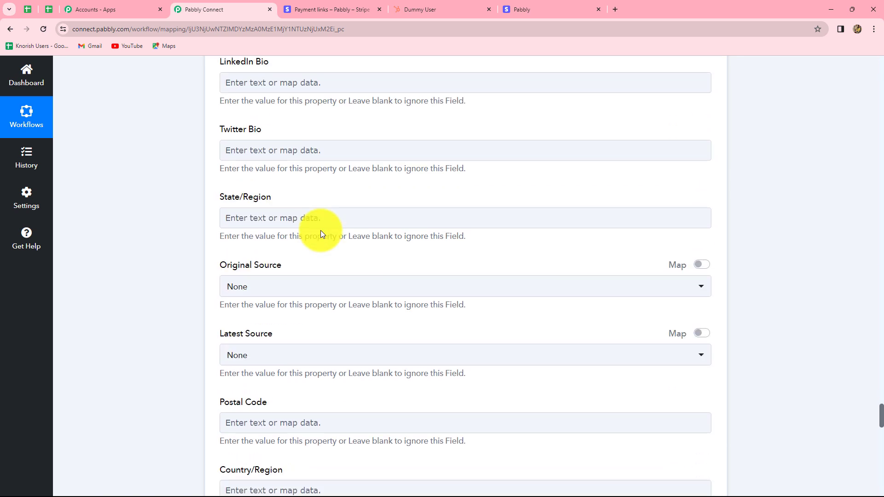
{"action": "scroll", "coordinate": [321, 234], "scroll_direction": "down", "scroll_amount": 10}
{"action": "scroll", "coordinate": [321, 233], "scroll_direction": "up", "scroll_amount": 1}
{"action": "scroll", "coordinate": [321, 234], "scroll_direction": "up", "scroll_amount": 8}
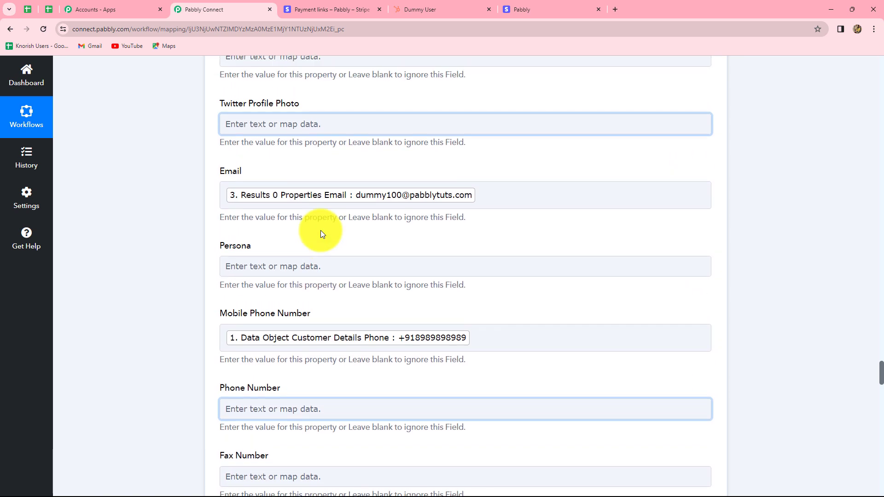
{"action": "scroll", "coordinate": [321, 234], "scroll_direction": "up", "scroll_amount": 4}
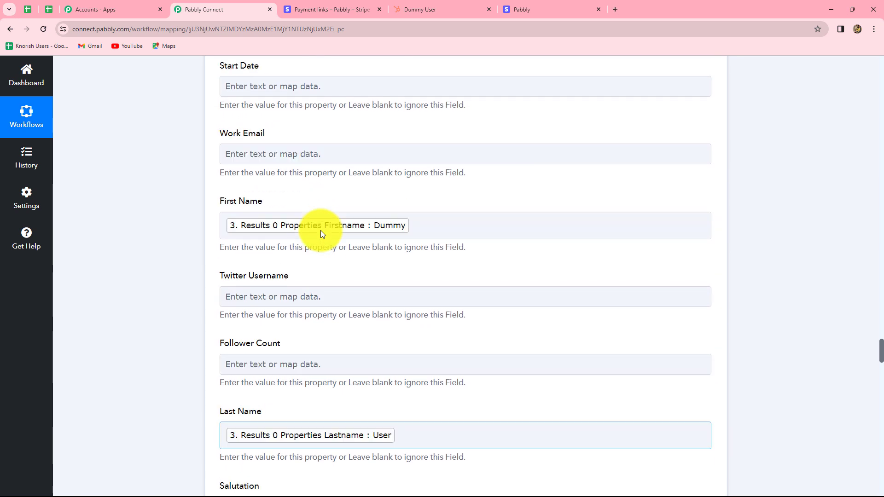
{"action": "scroll", "coordinate": [321, 232], "scroll_direction": "up", "scroll_amount": 6}
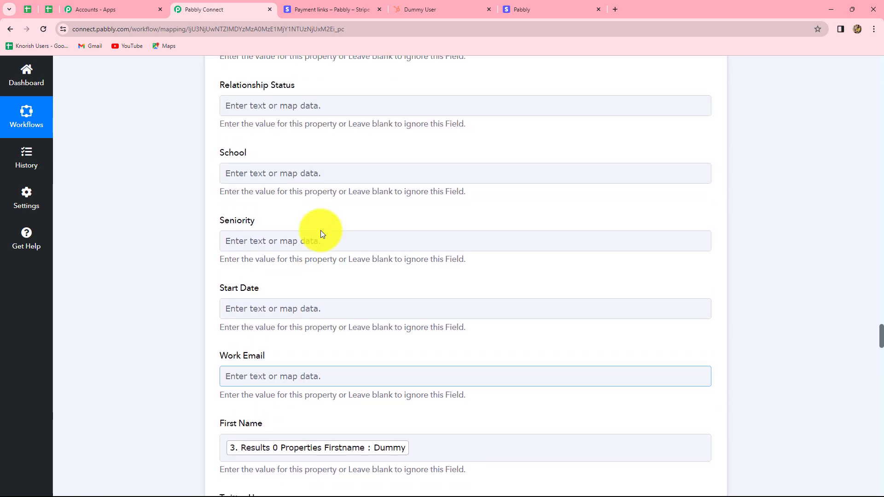
{"action": "left_click", "coordinate": [294, 271]}
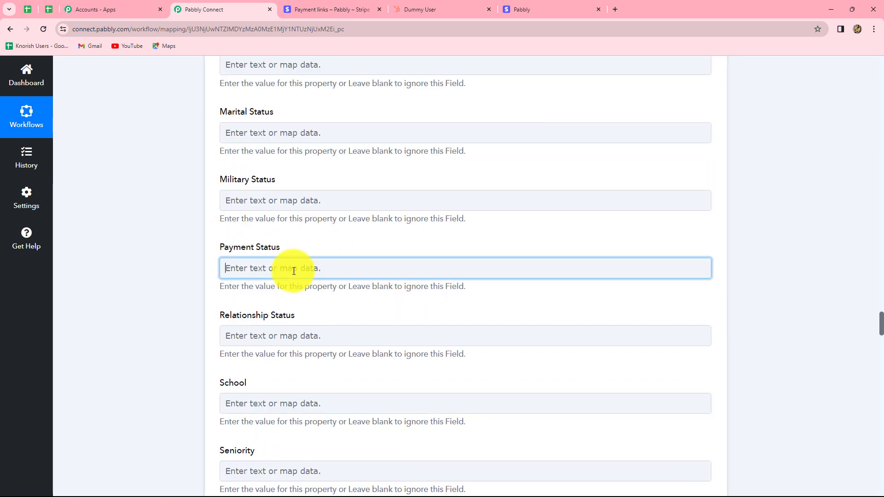
{"action": "type", "text": "Completed"}
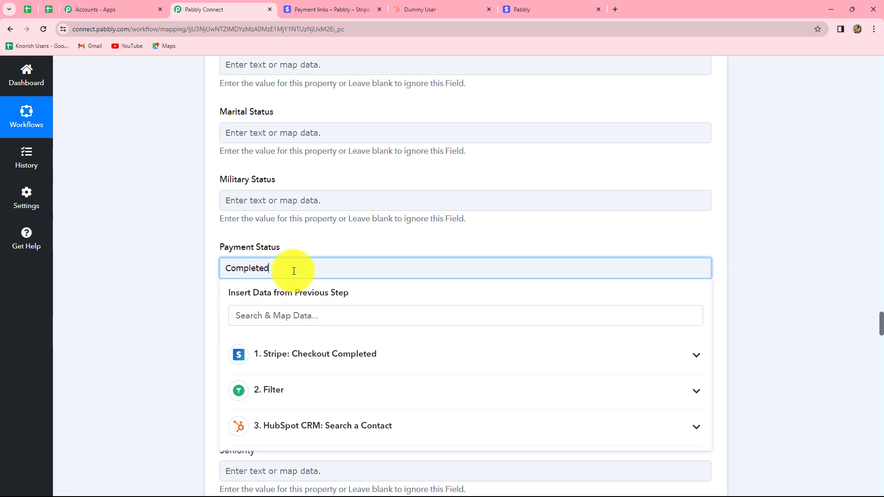
{"action": "left_click", "coordinate": [780, 253]}
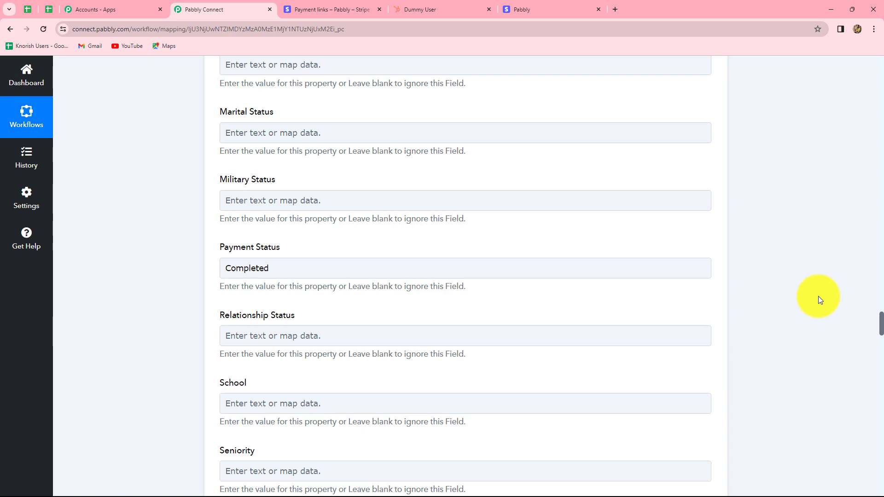
Save the Update a Contact action, send its test request and look through the response received.
{"action": "scroll", "coordinate": [818, 296], "scroll_direction": "down", "scroll_amount": 4}
{"action": "scroll", "coordinate": [818, 296], "scroll_direction": "down", "scroll_amount": 20}
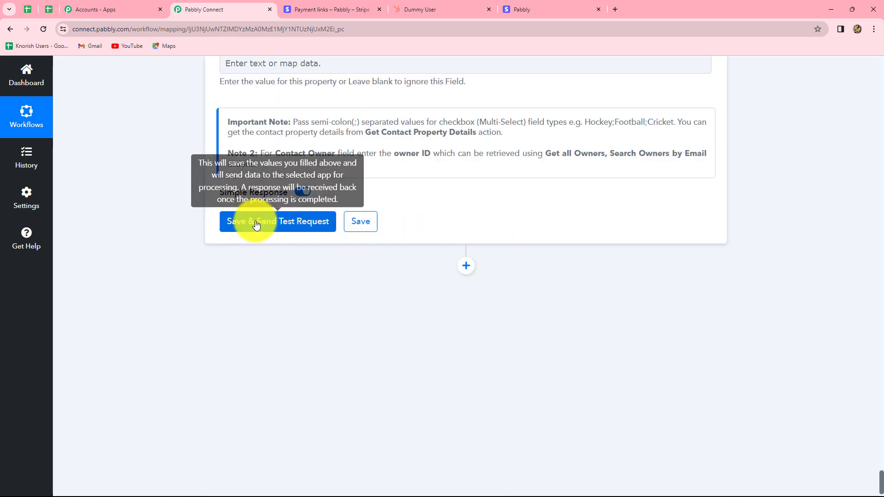
{"action": "left_click", "coordinate": [256, 226]}
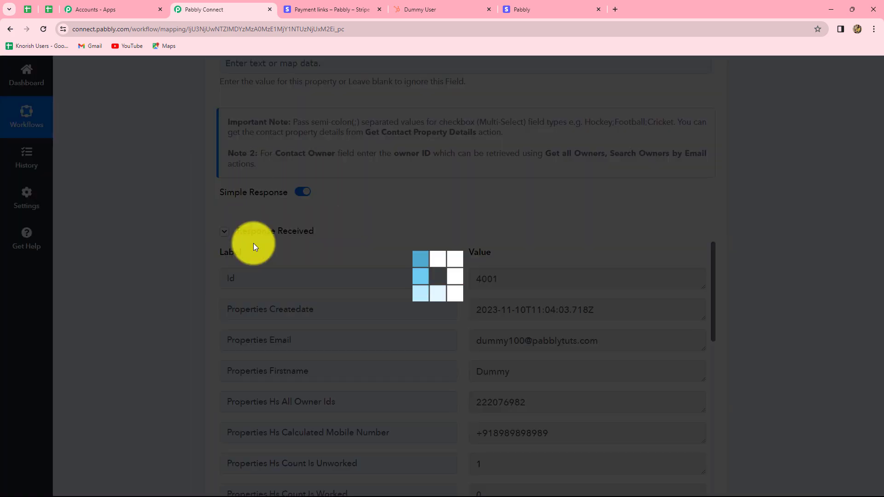
{"action": "scroll", "coordinate": [619, 388], "scroll_direction": "down", "scroll_amount": 3}
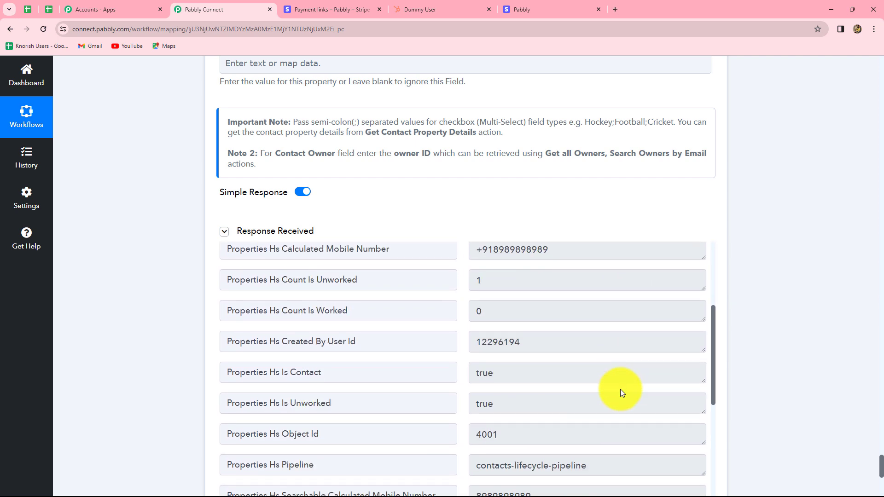
{"action": "scroll", "coordinate": [620, 388], "scroll_direction": "up", "scroll_amount": 2}
{"action": "scroll", "coordinate": [619, 392], "scroll_direction": "up", "scroll_amount": 2}
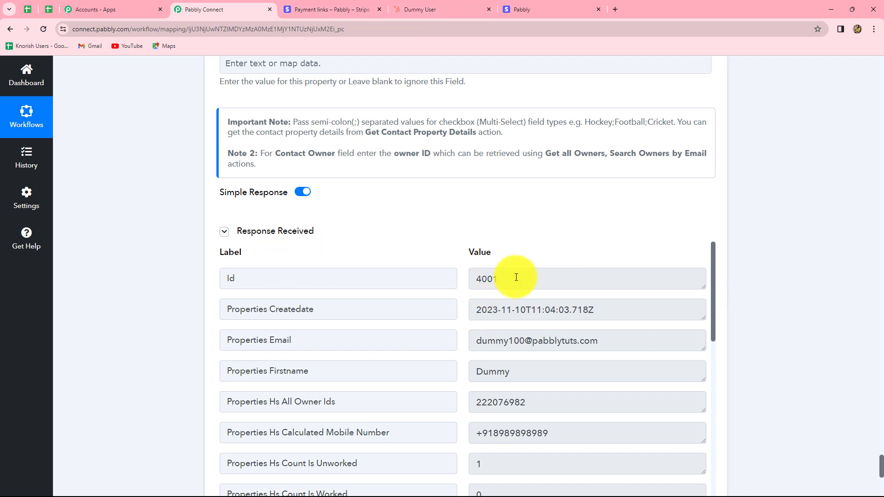
Switch to HubSpot, reload the test contact's record and check the Payment Status among all its properties.
{"action": "left_click", "coordinate": [444, 8]}
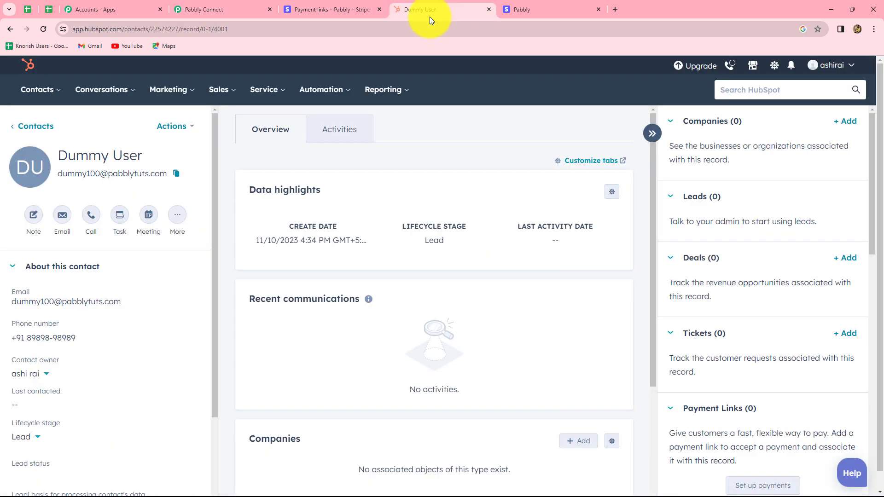
{"action": "left_click", "coordinate": [42, 28]}
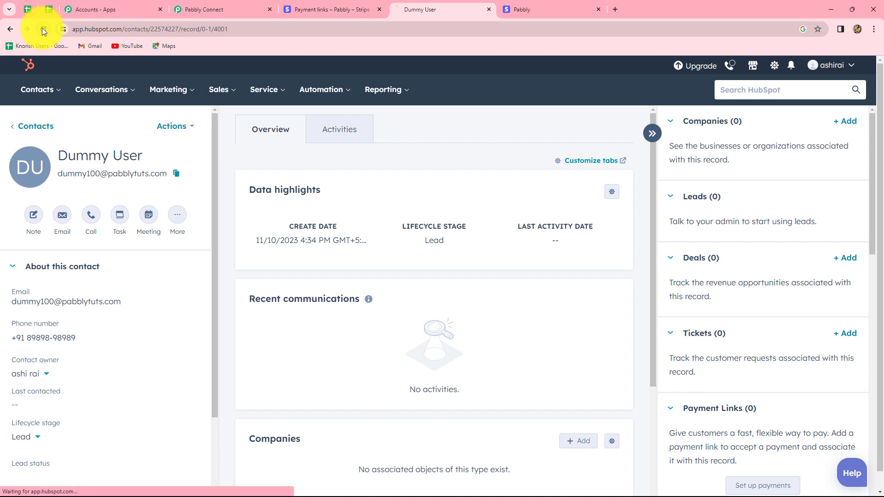
{"action": "scroll", "coordinate": [266, 260], "scroll_direction": "down", "scroll_amount": 3}
{"action": "left_click", "coordinate": [47, 398]}
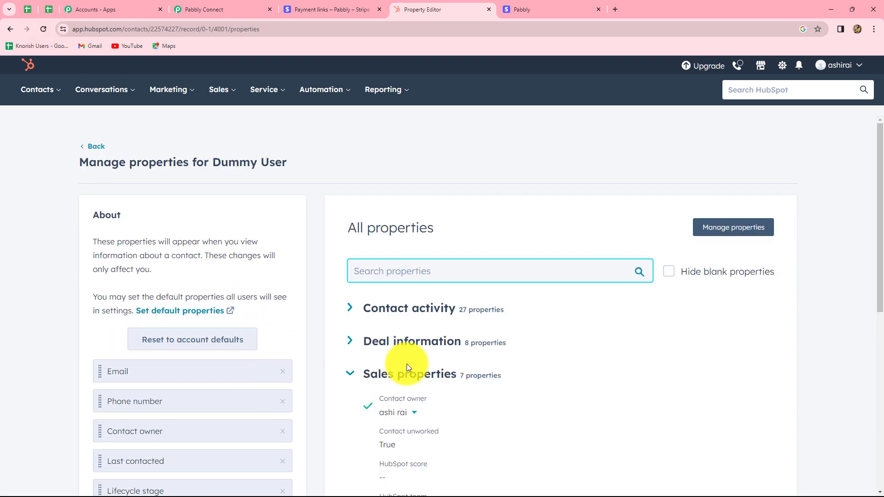
{"action": "scroll", "coordinate": [461, 364], "scroll_direction": "down", "scroll_amount": 5}
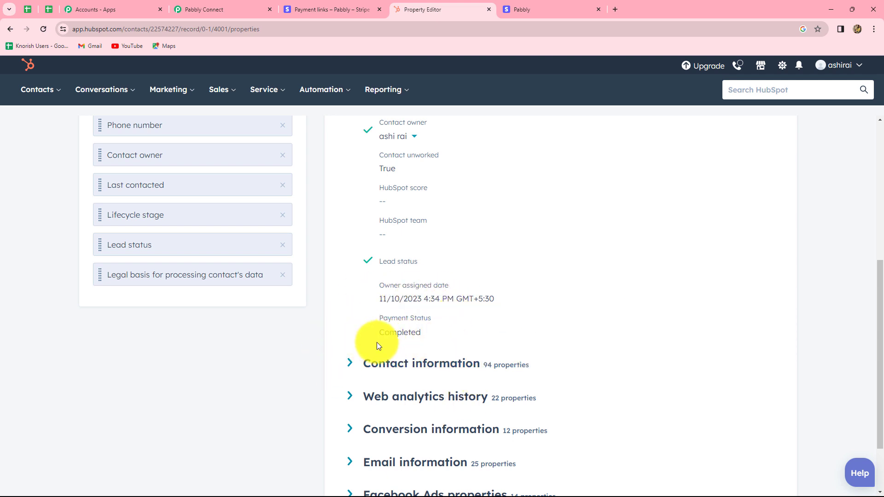
{"action": "scroll", "coordinate": [446, 343], "scroll_direction": "up", "scroll_amount": 5}
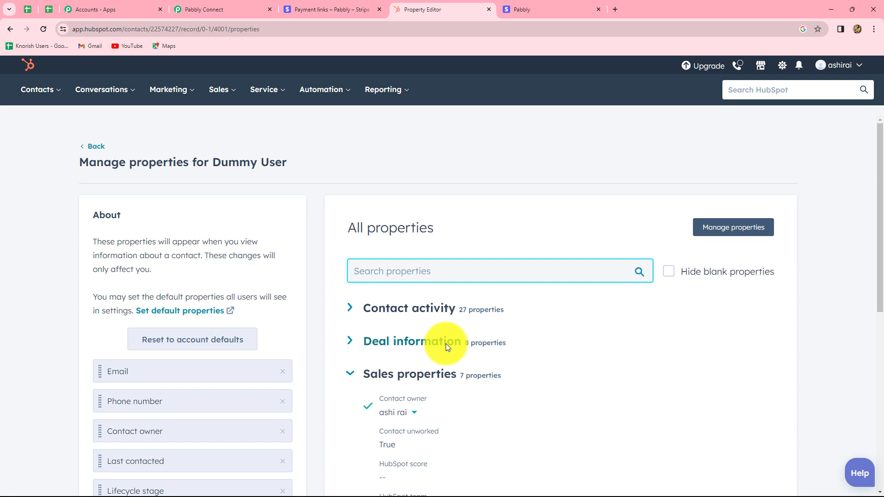
Return to the Pabbly Connect workflow and review its sequence from the Stripe trigger through the filter to the HubSpot actions.
{"action": "left_click", "coordinate": [214, 11]}
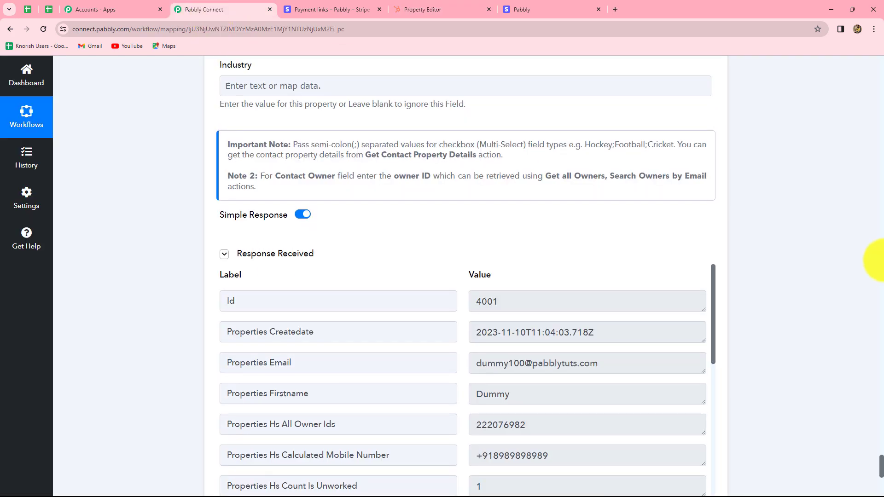
{"action": "scroll", "coordinate": [882, 260], "scroll_direction": "up", "scroll_amount": 15}
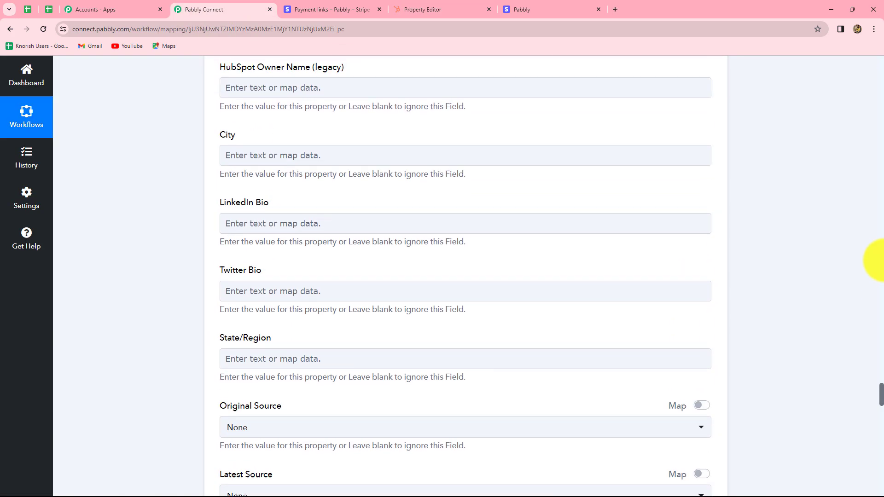
{"action": "scroll", "coordinate": [879, 260], "scroll_direction": "up", "scroll_amount": 20}
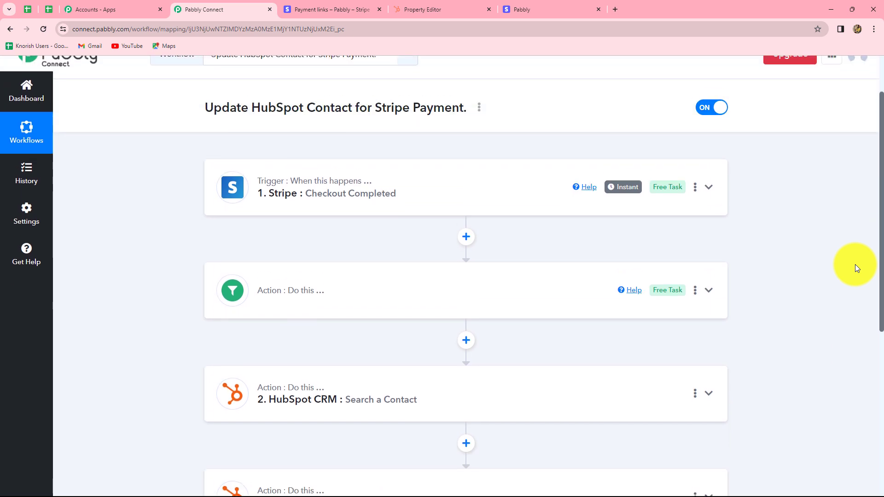
{"action": "scroll", "coordinate": [855, 264], "scroll_direction": "down", "scroll_amount": 2}
{"action": "scroll", "coordinate": [855, 264], "scroll_direction": "up", "scroll_amount": 2}
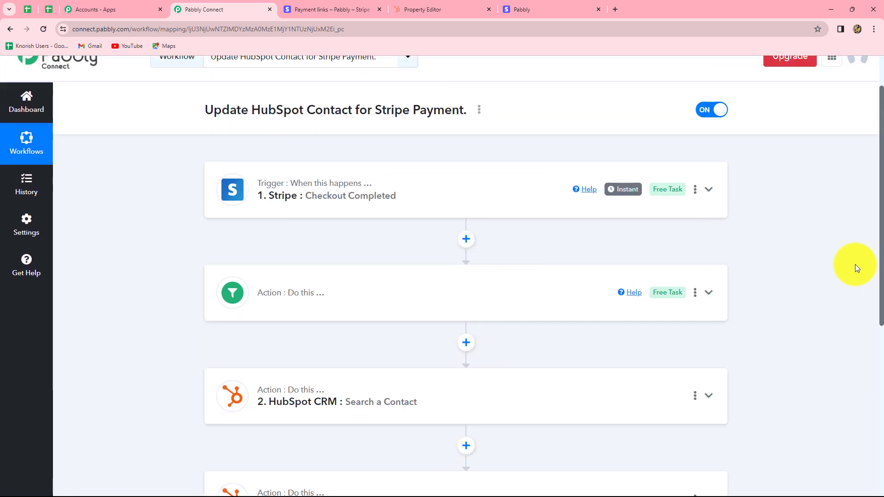
{"action": "scroll", "coordinate": [855, 264], "scroll_direction": "down", "scroll_amount": 2}
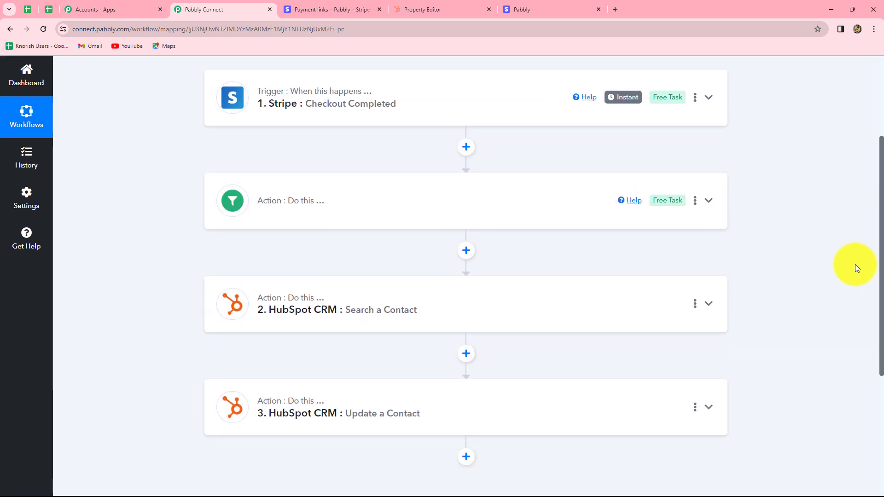